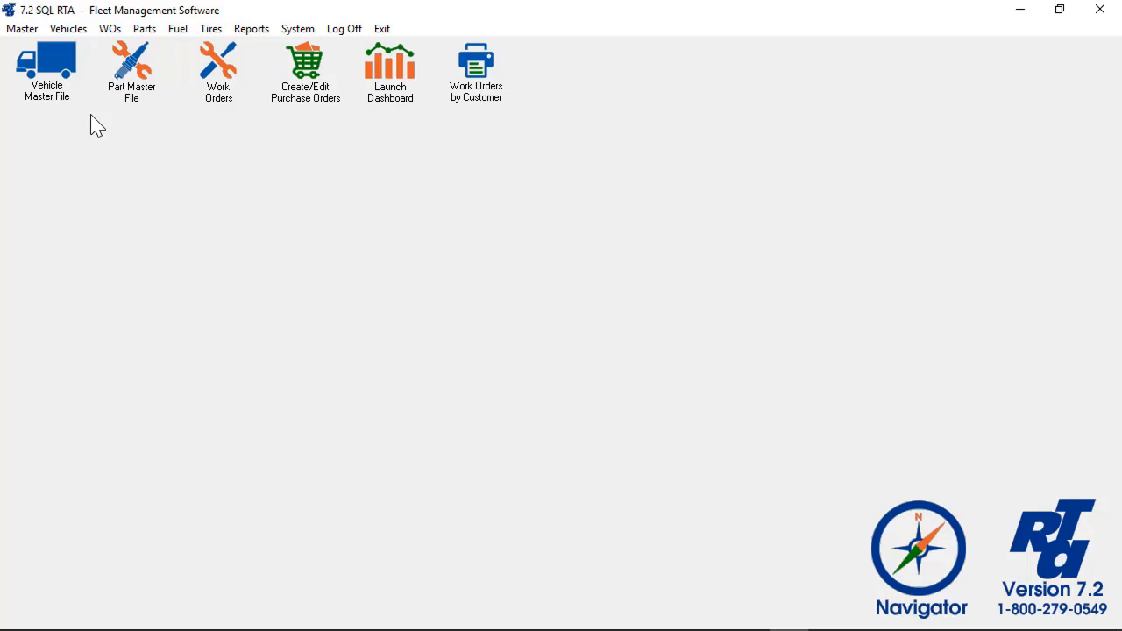
- Open the Vehicle Master File's full vehicle listing with F1 and maximize it
left_click(218, 98)
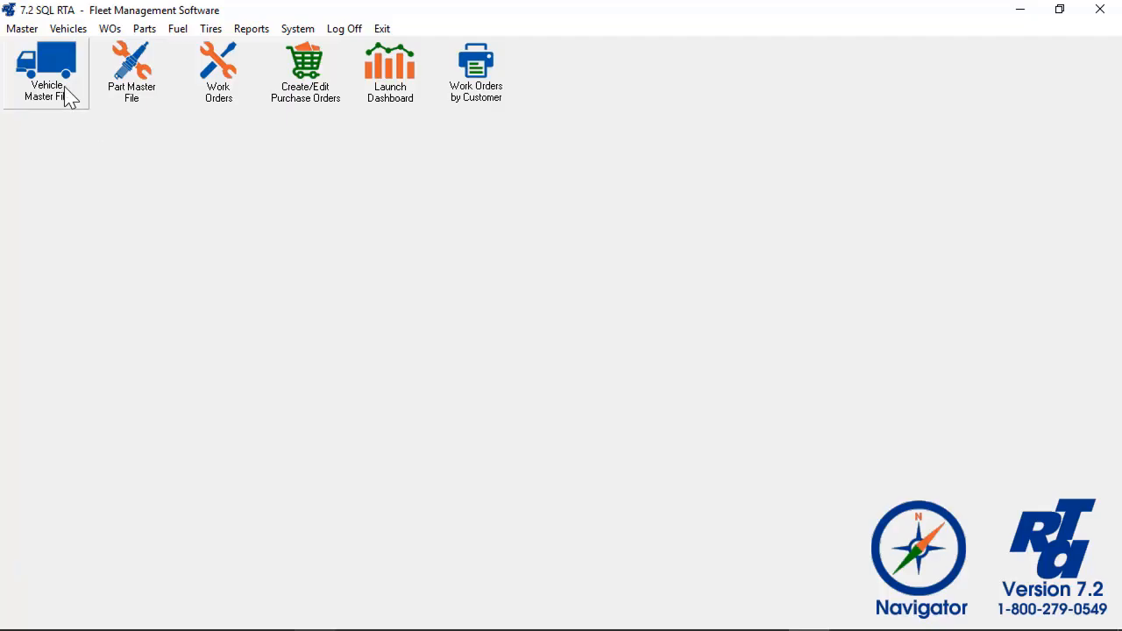
left_click(63, 92)
key("F1")
left_click(929, 93)
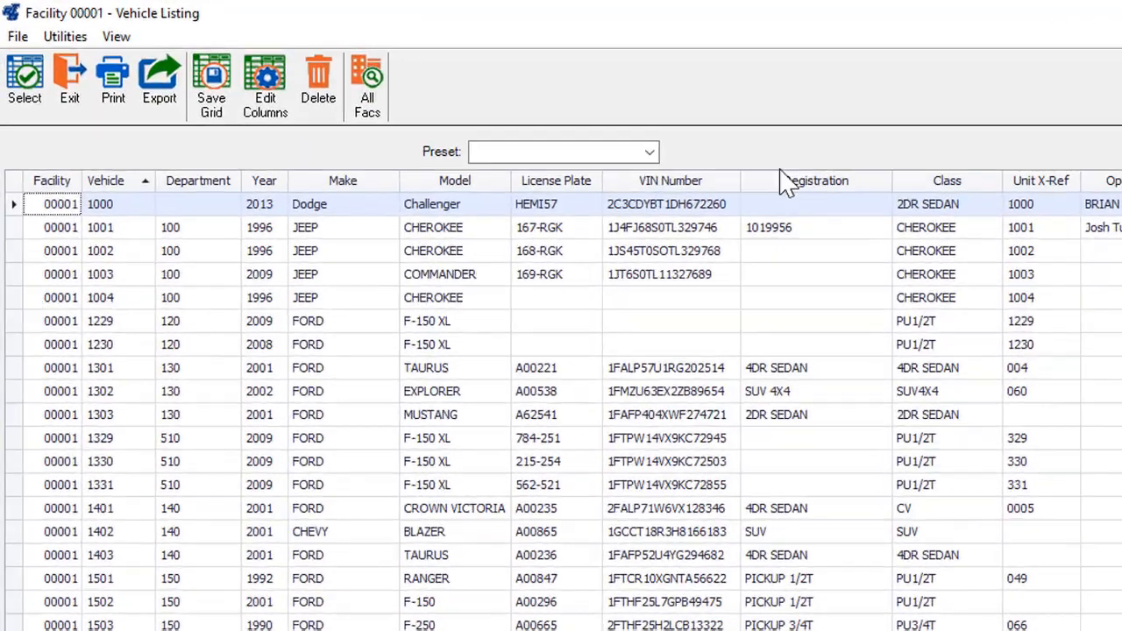
- Move Year, Make, Model, VIN Number and License Plate ahead of Department; drop Registration and Unit X-Ref
left_click_drag(268, 182, 194, 190)
left_click_drag(409, 240, 316, 235)
left_click_drag(570, 233, 443, 242)
left_click_drag(855, 231, 604, 243)
left_click_drag(929, 230, 756, 229)
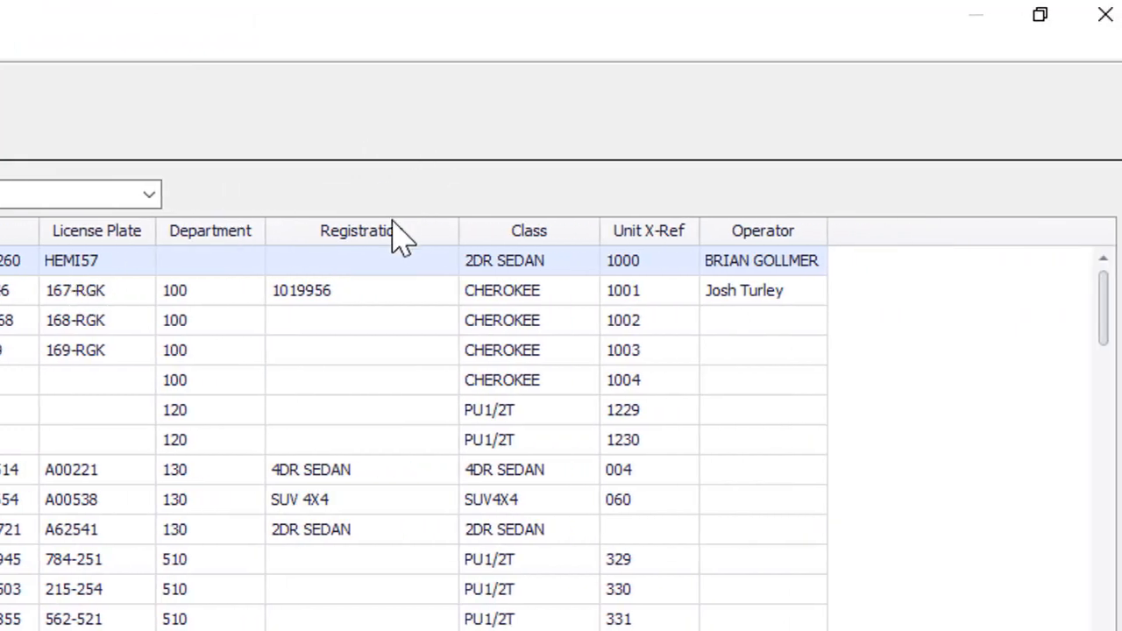
left_click_drag(396, 248, 391, 198)
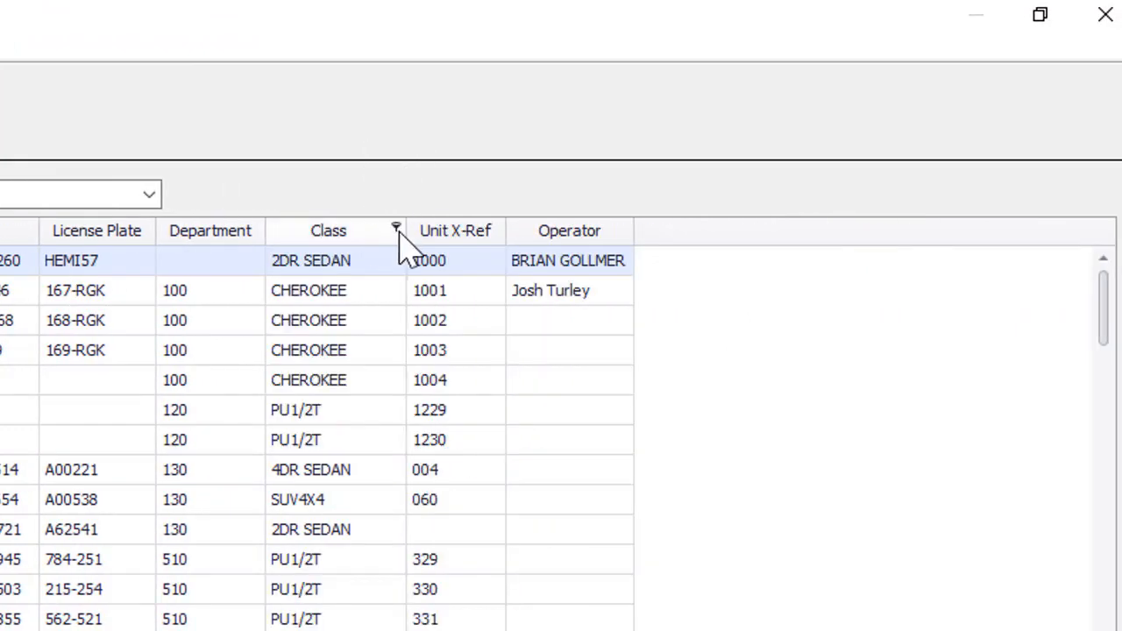
mouse_move(424, 233)
left_mouse_down()
mouse_move(439, 201)
mouse_move(446, 207)
mouse_move(475, 187)
mouse_move(530, 195)
left_mouse_up()
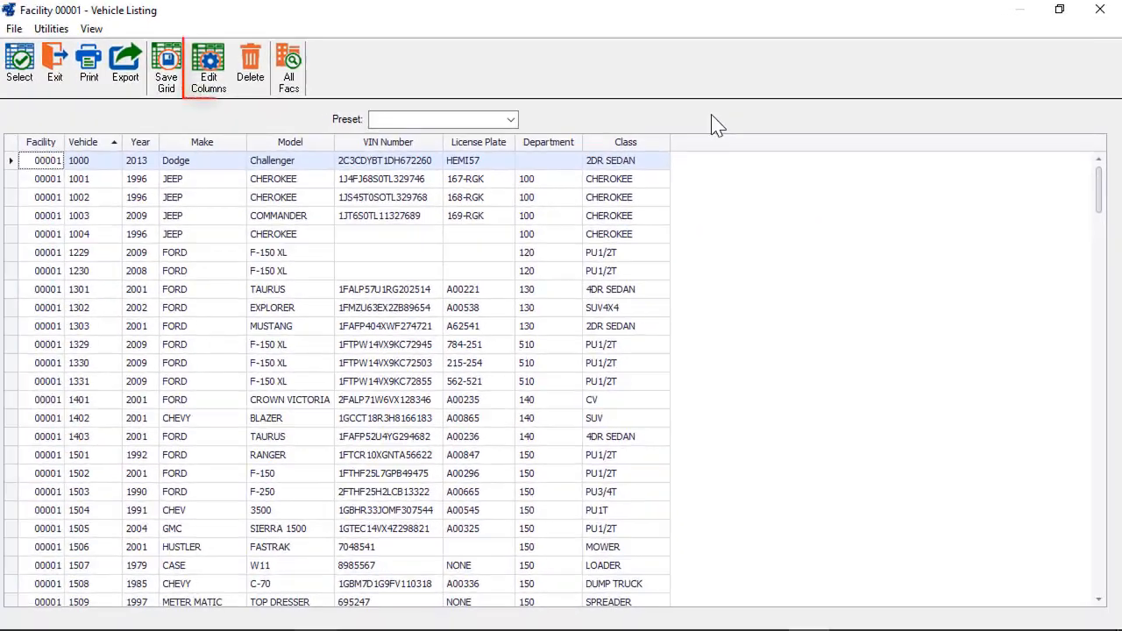
- Add In Service Date, Life Meter and Purchase Price columns after Class, then sort by Year ascending
left_click(209, 77)
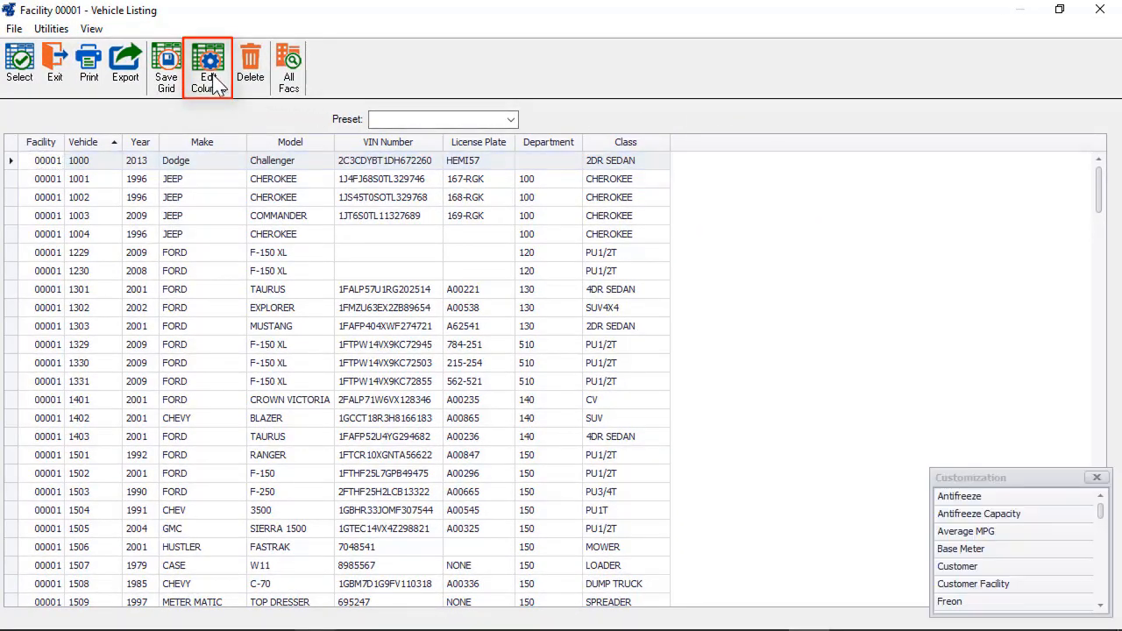
left_click_drag(985, 483, 337, 229)
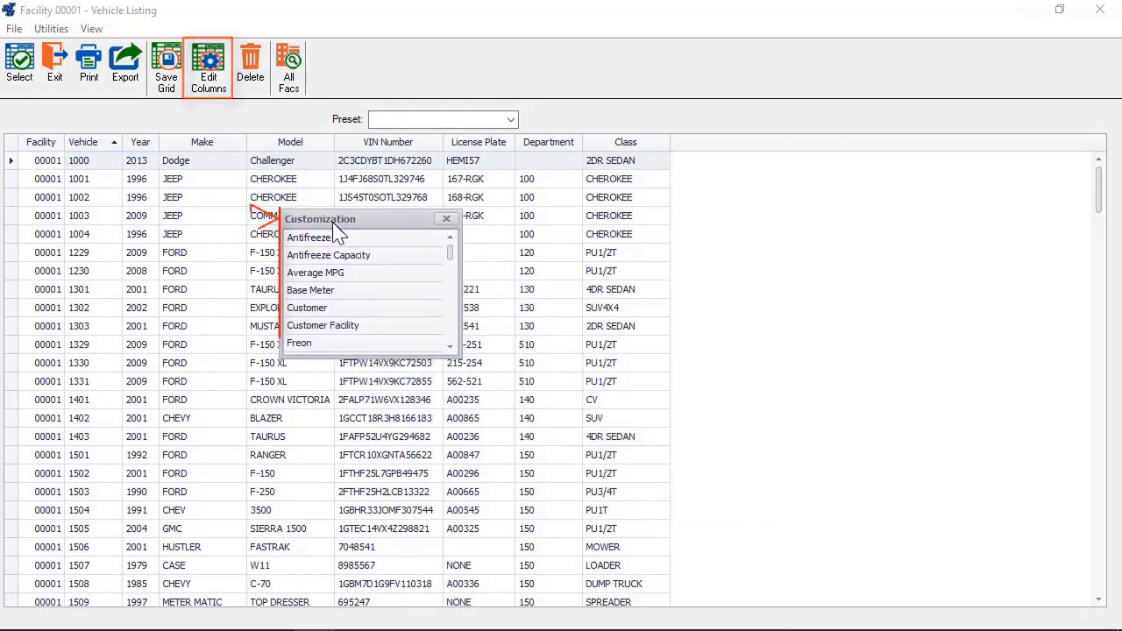
left_click(451, 322)
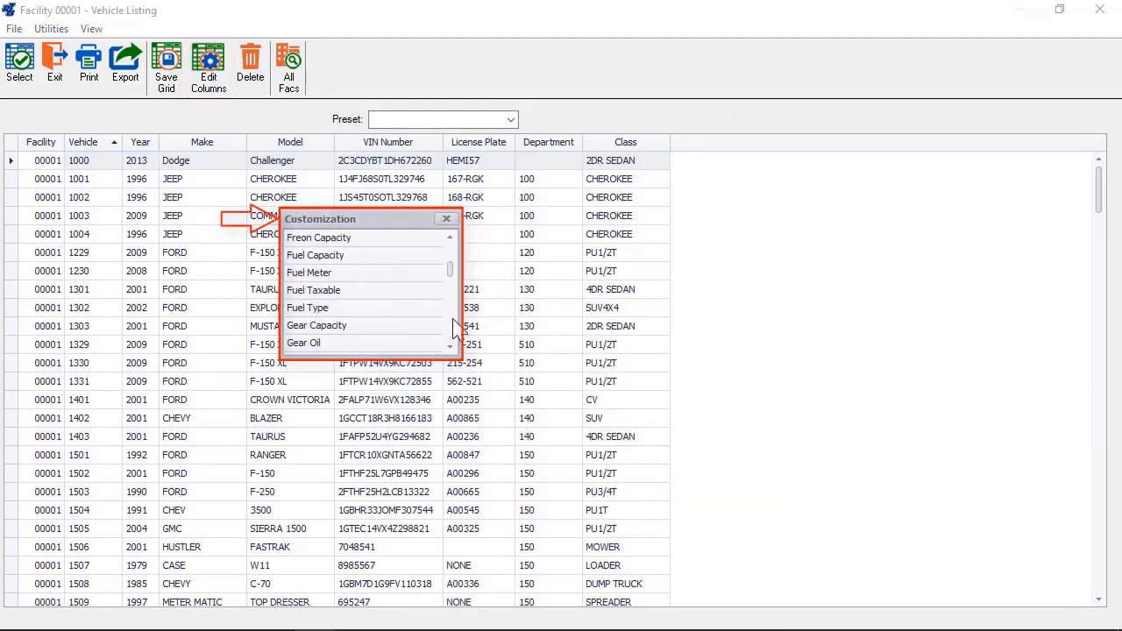
left_click(451, 326)
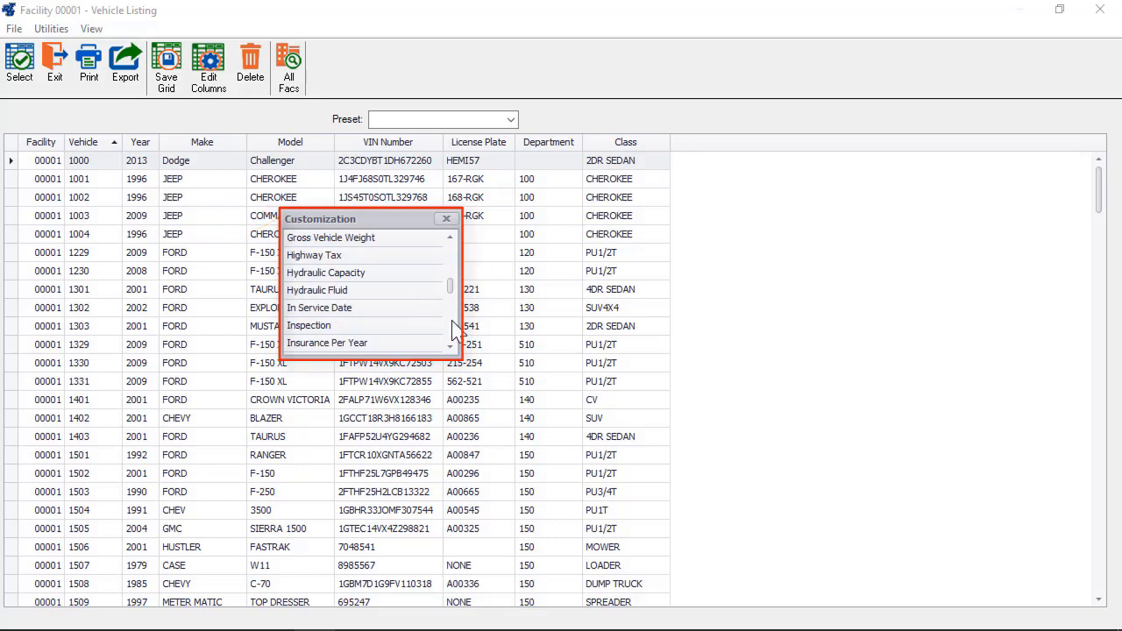
left_click_drag(372, 322, 701, 154)
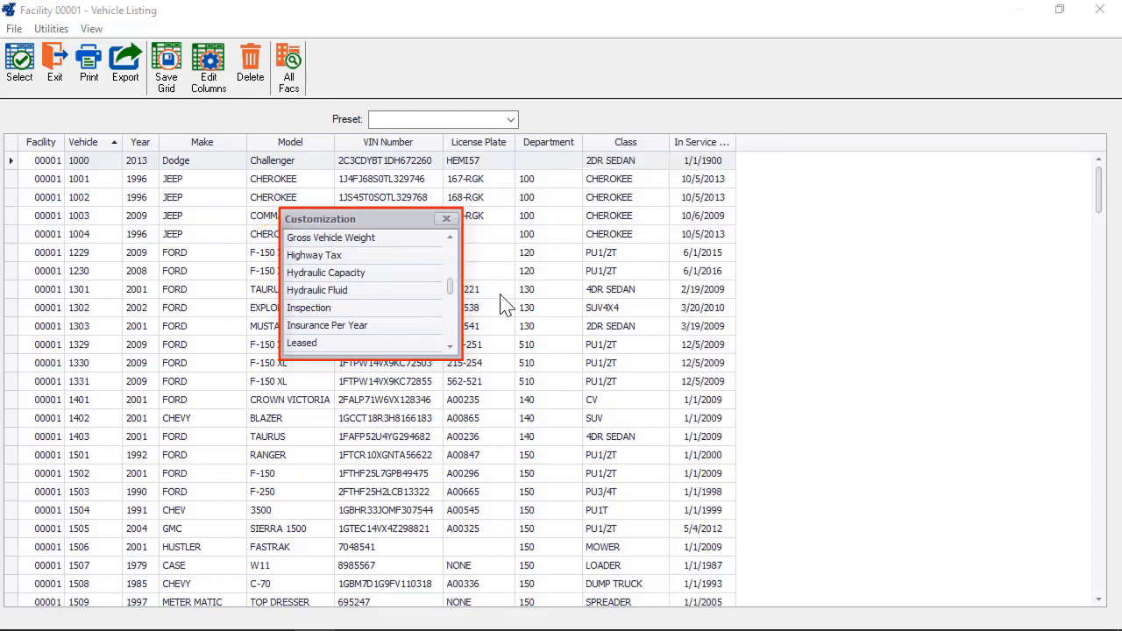
left_click(450, 335)
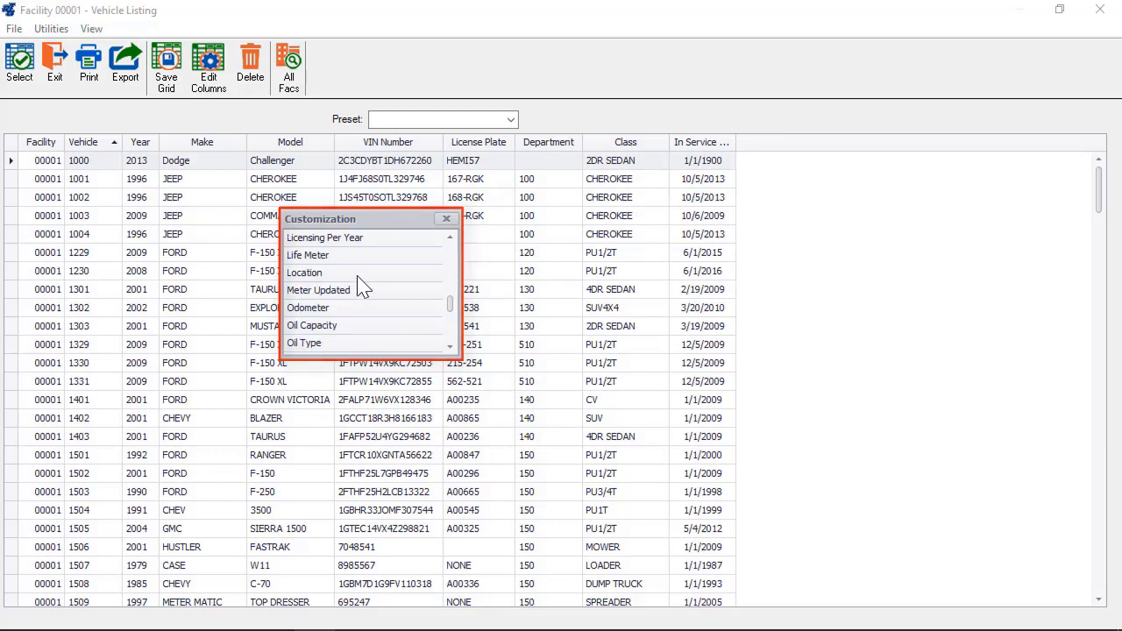
left_click_drag(346, 255, 776, 177)
left_click(451, 333)
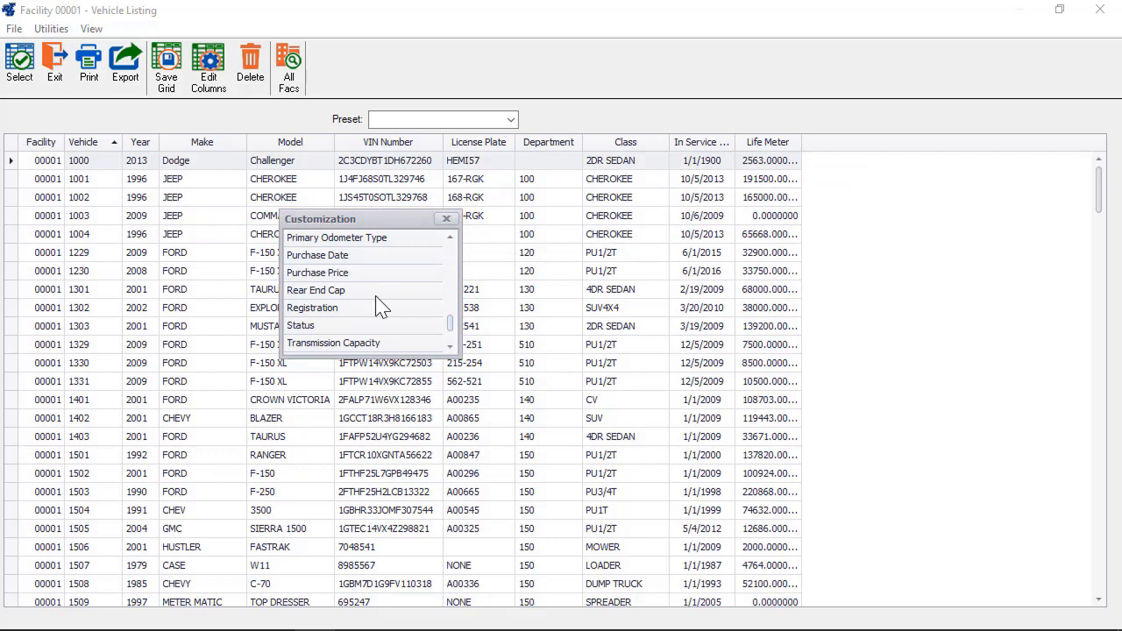
left_click_drag(350, 278, 825, 146)
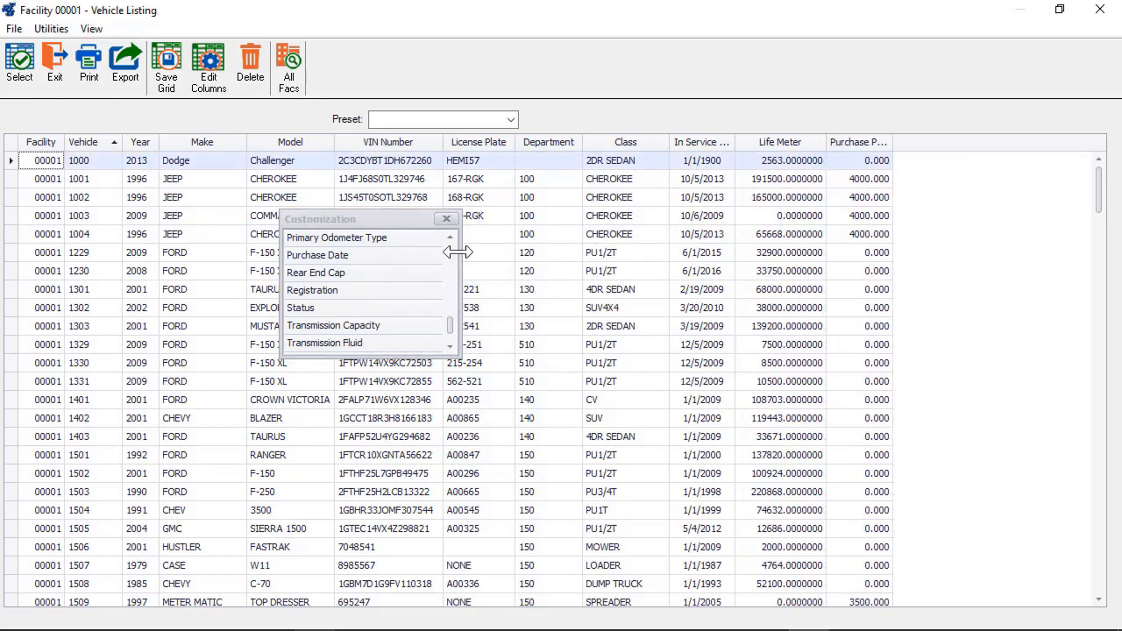
left_click(446, 218)
left_click(180, 143)
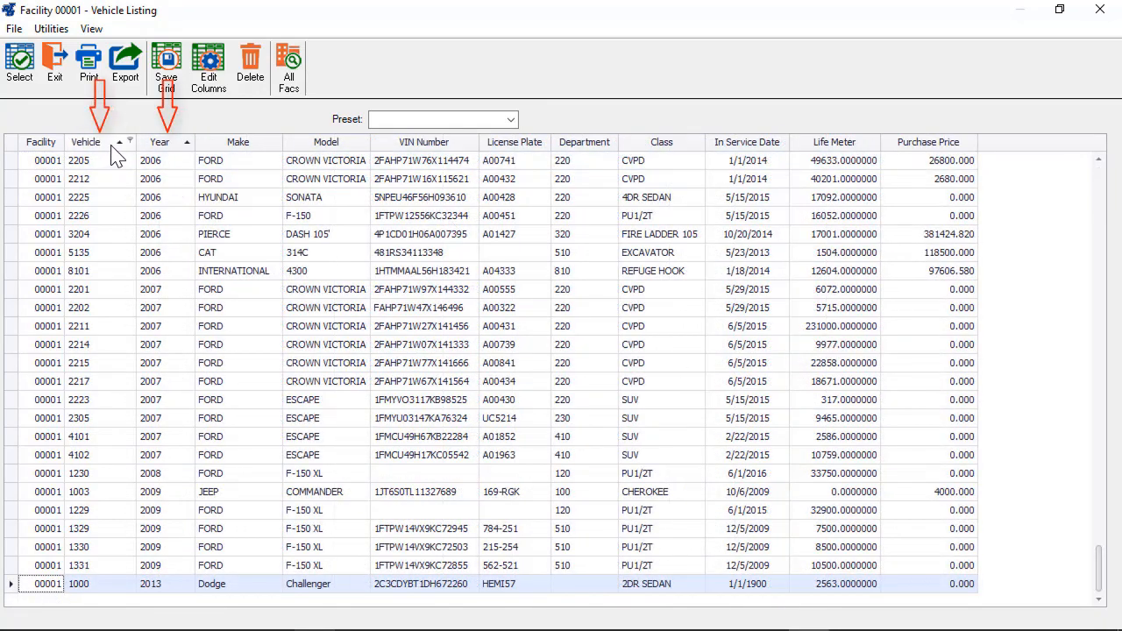
- Sort Vehicle numbers descending within each Year using the Vehicle column header
scroll(114, 156, "up", 2)
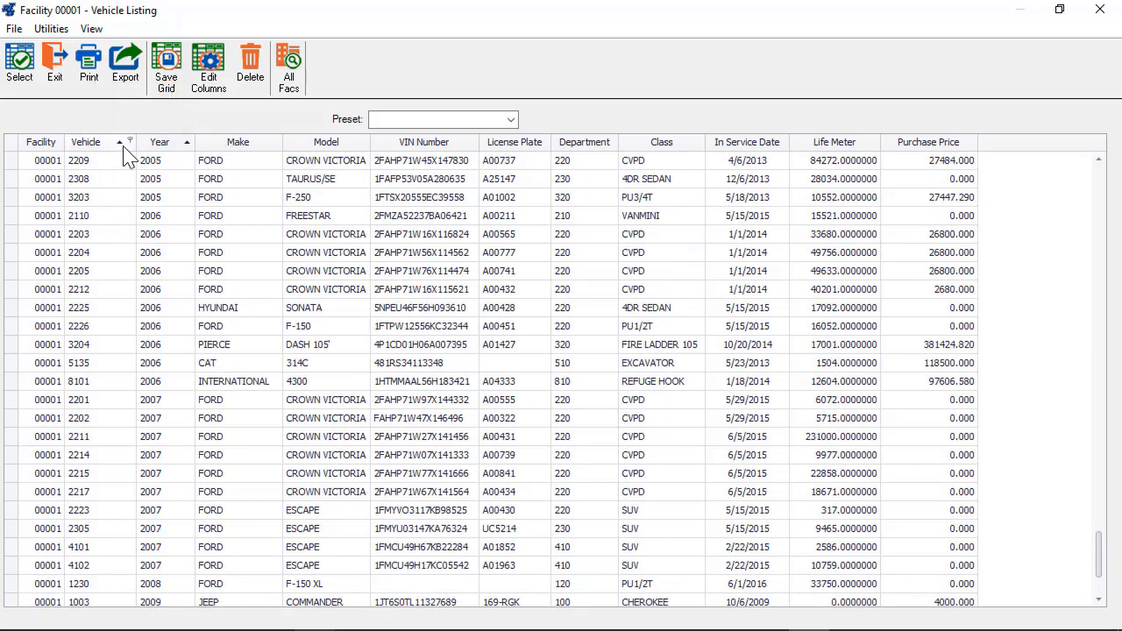
left_click(122, 146)
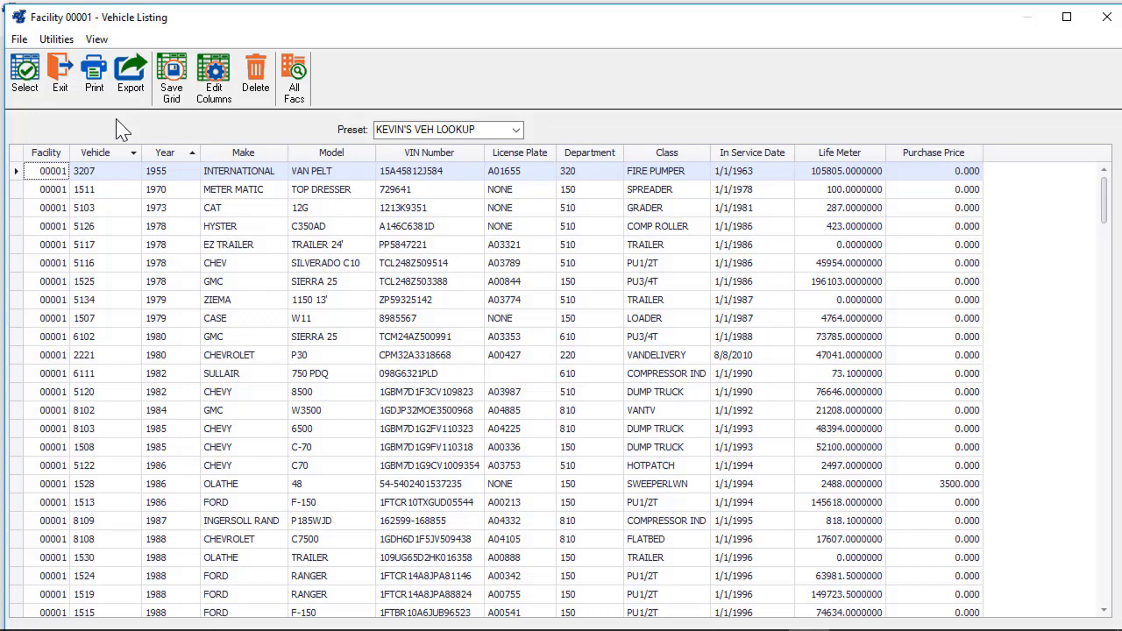
- Filter the Make column to FORD from the value search list, then clear that filter
left_click(281, 153)
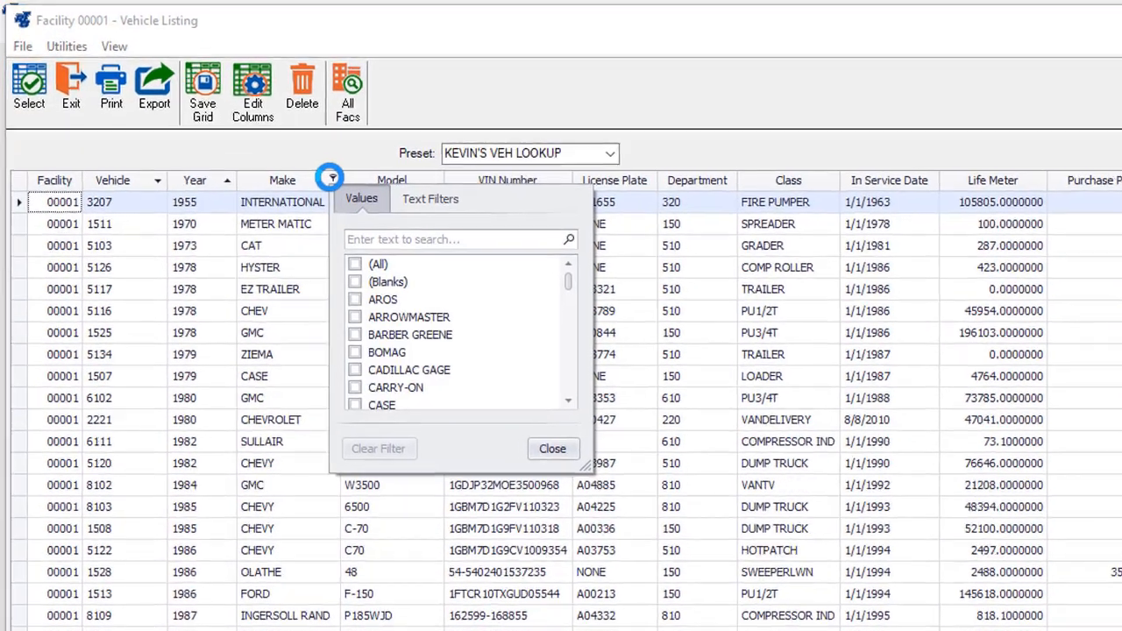
left_click(399, 252)
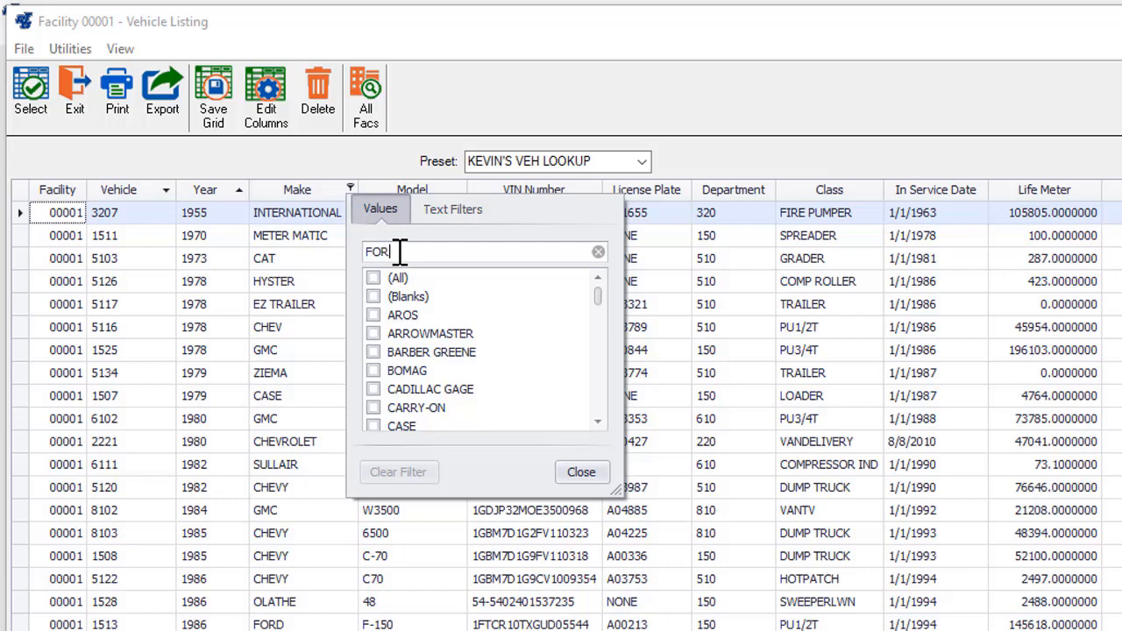
type("FORD")
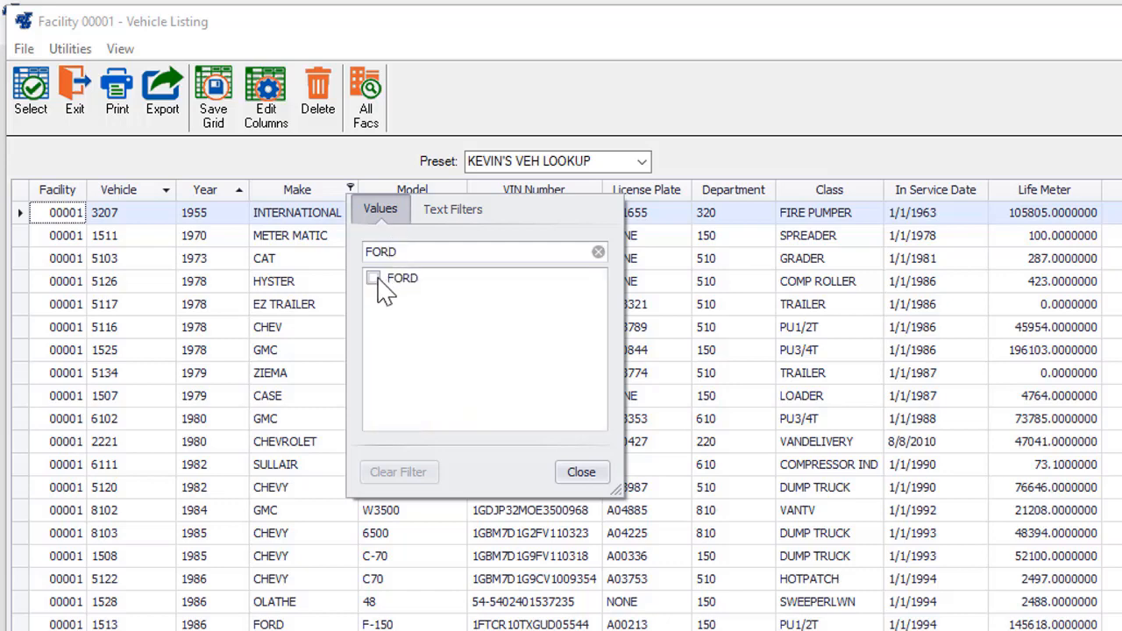
left_click(374, 278)
left_click(419, 471)
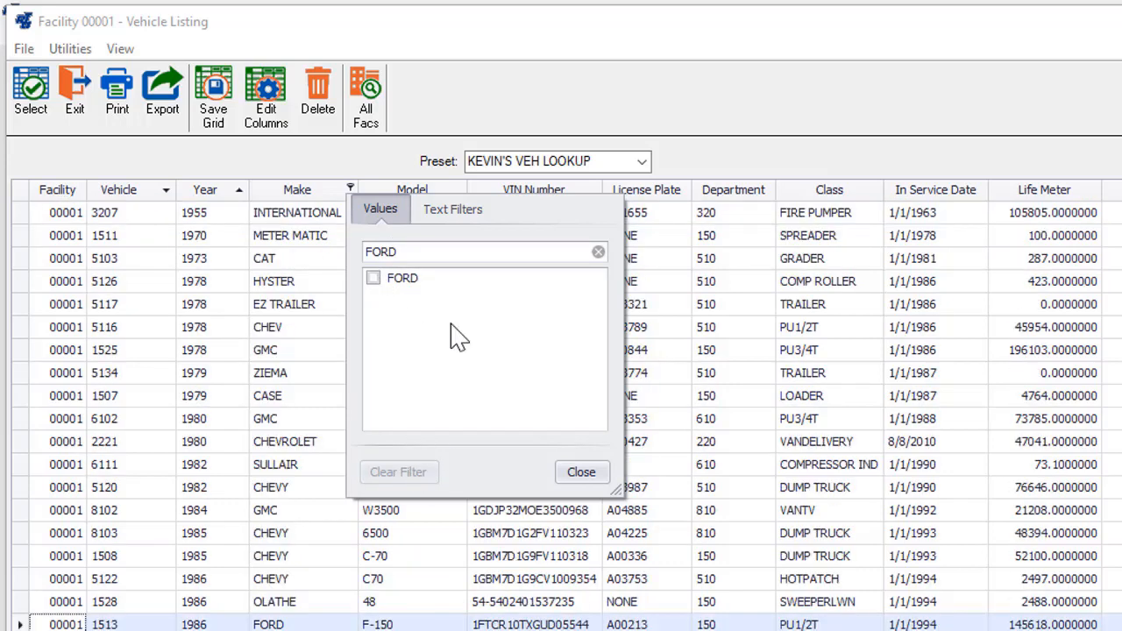
- Apply a Make text filter of Begins With 'FO'
left_click(449, 217)
left_click(598, 252)
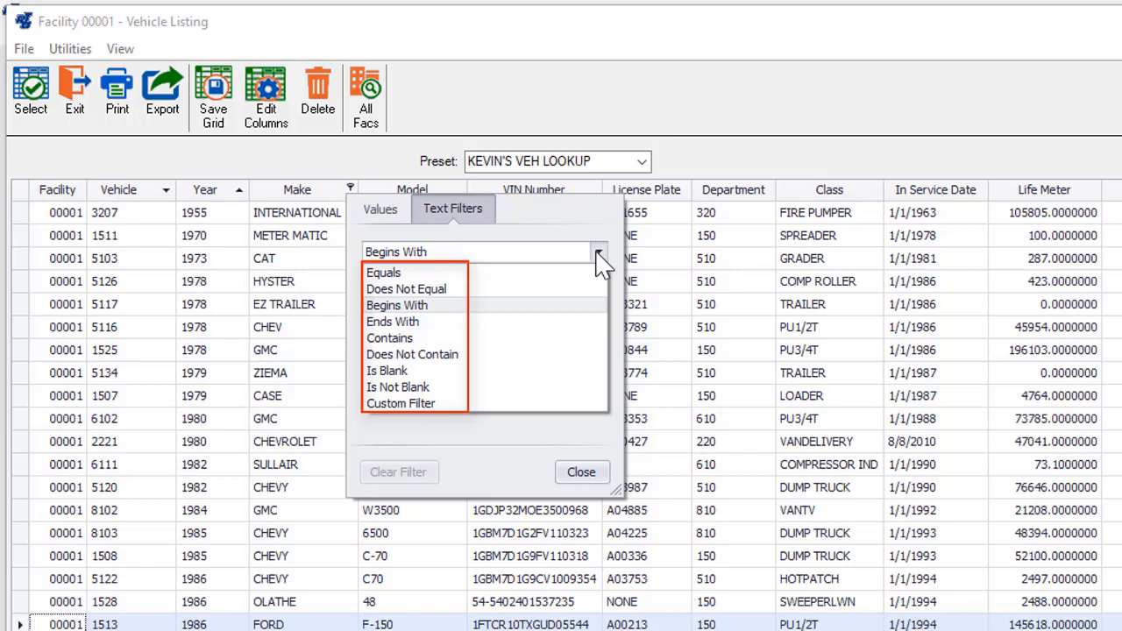
left_click(439, 306)
left_click(407, 280)
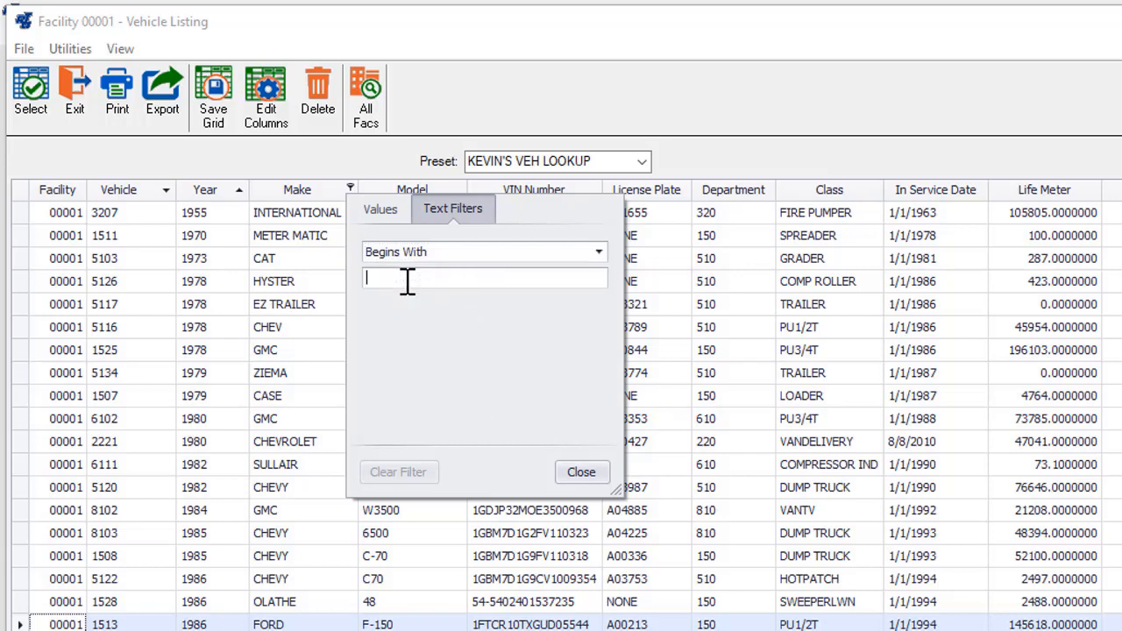
type("FO")
left_click(581, 473)
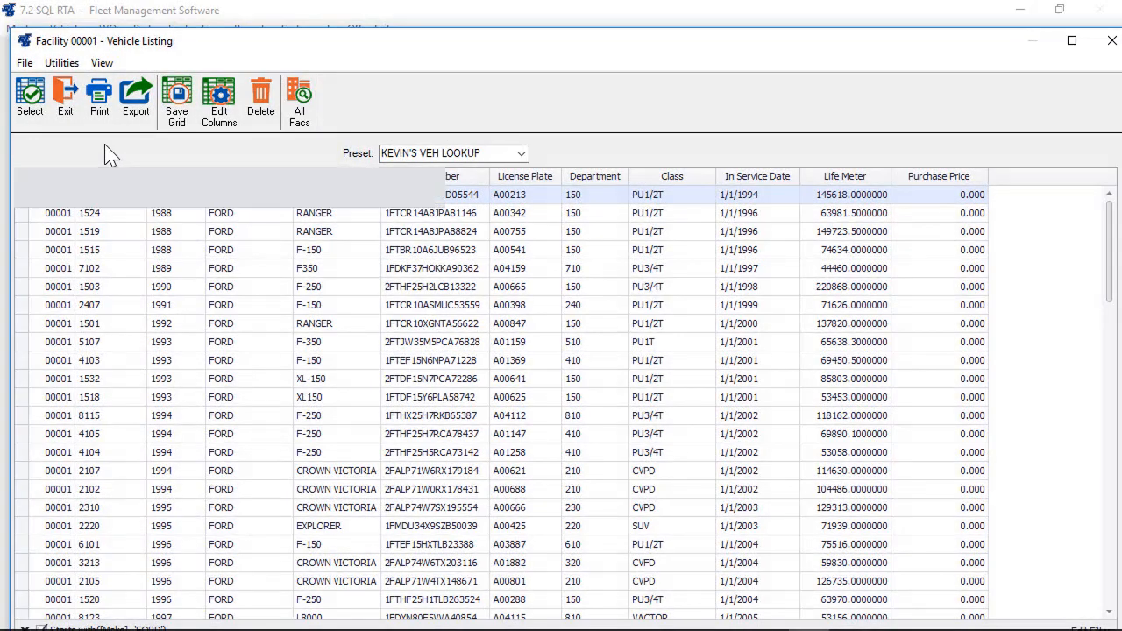
- Search the grid with the find box for 'F-1', then 'RAN', and close it
key("ctrl+f")
type("F-")
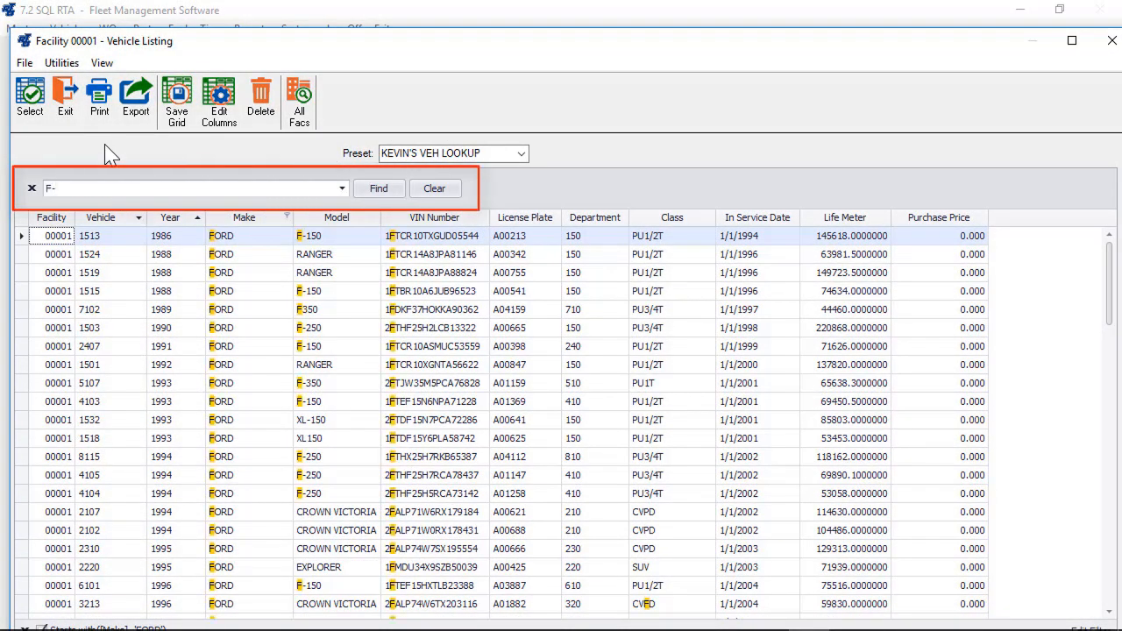
type("1")
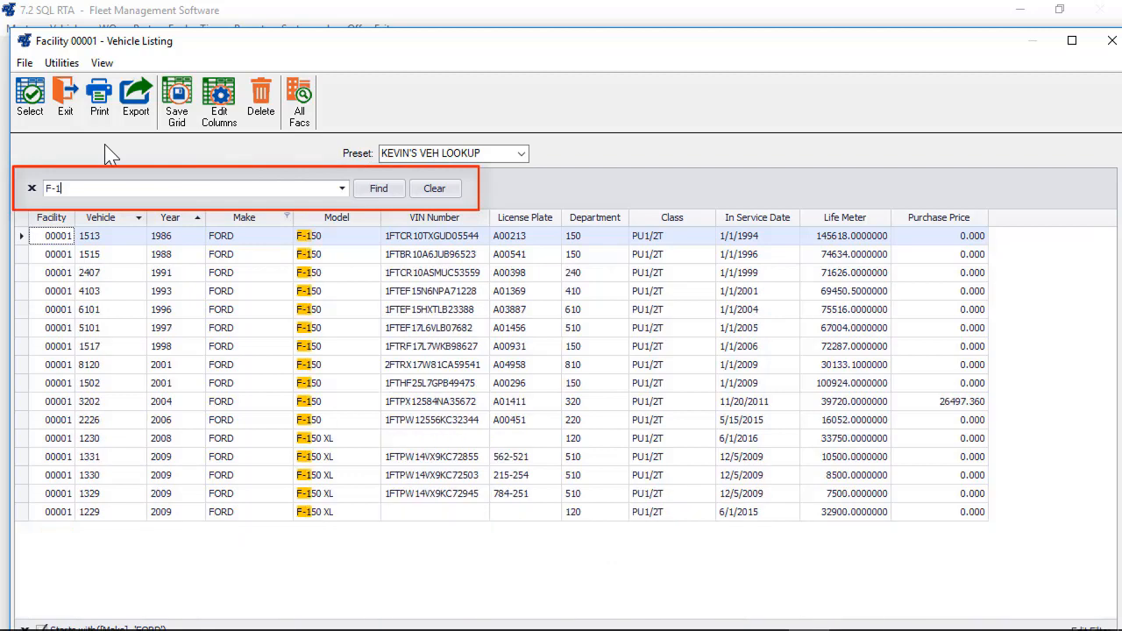
left_click(434, 189)
type("RA")
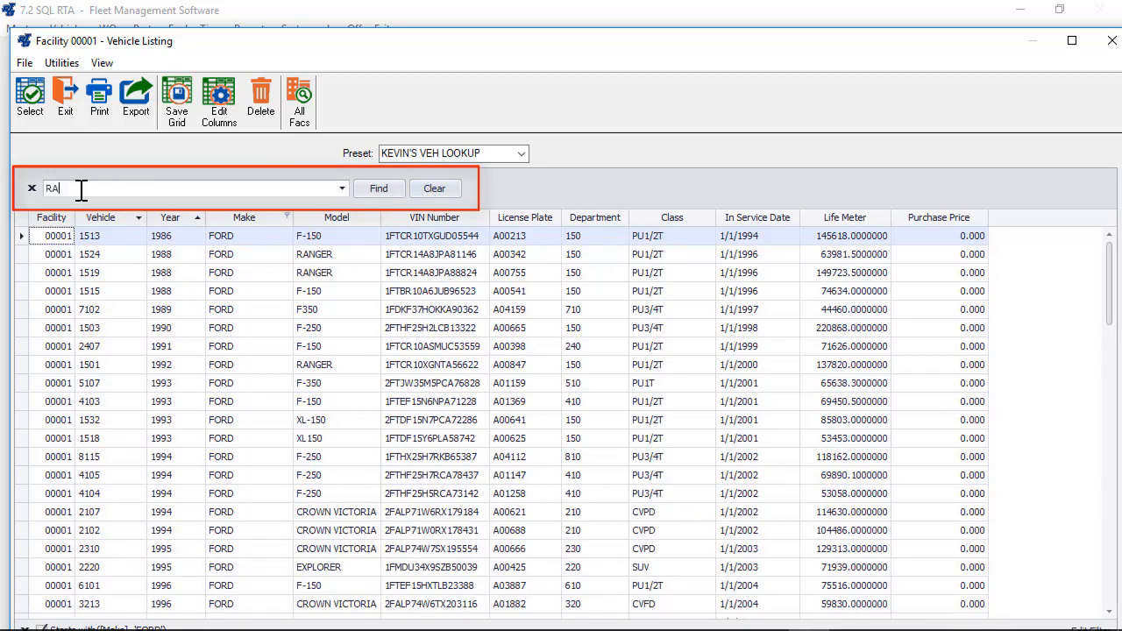
type("N")
left_click(32, 188)
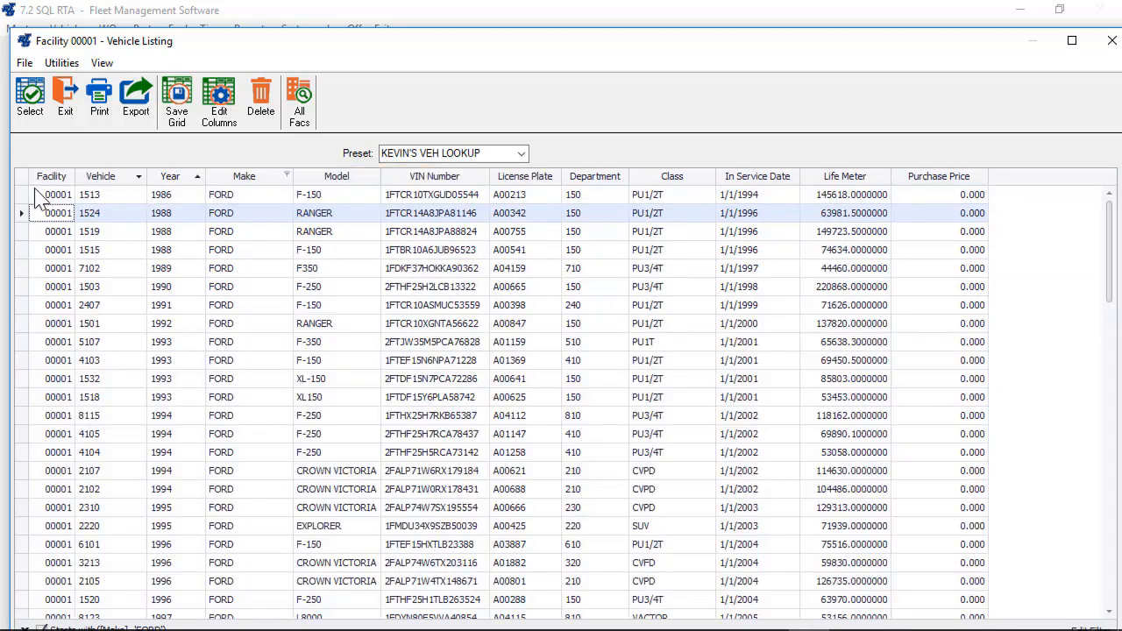
- Show the auto filter row and filter Model by 'F-', Year by '198' and Make by 'CHEVY'
right_click(317, 178)
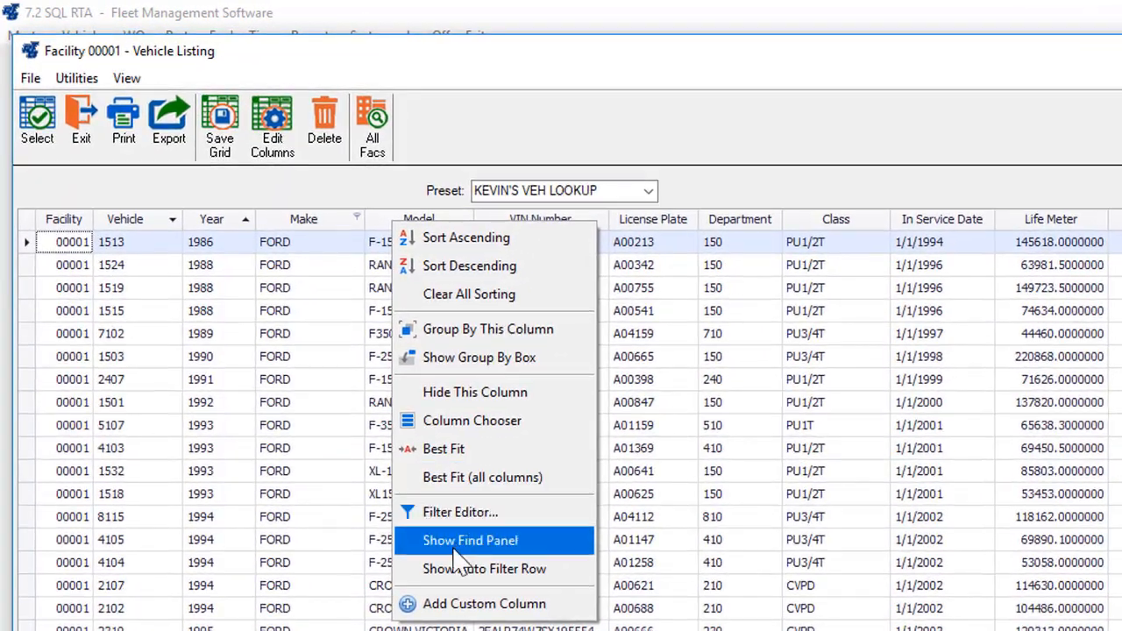
left_click(391, 459)
left_click(400, 244)
type("F")
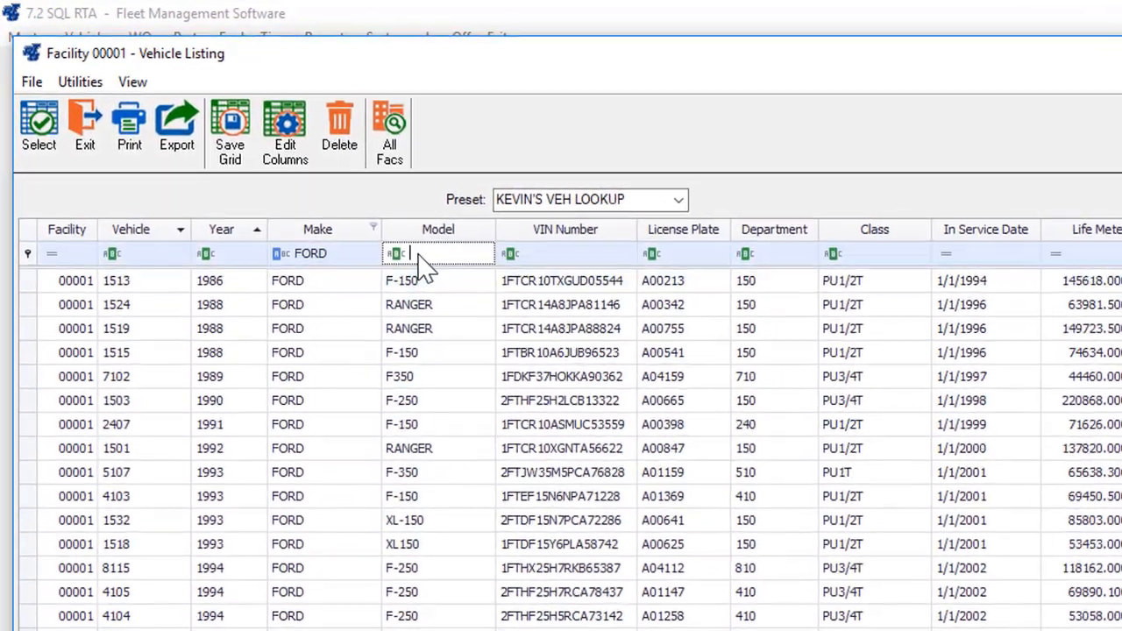
type("-")
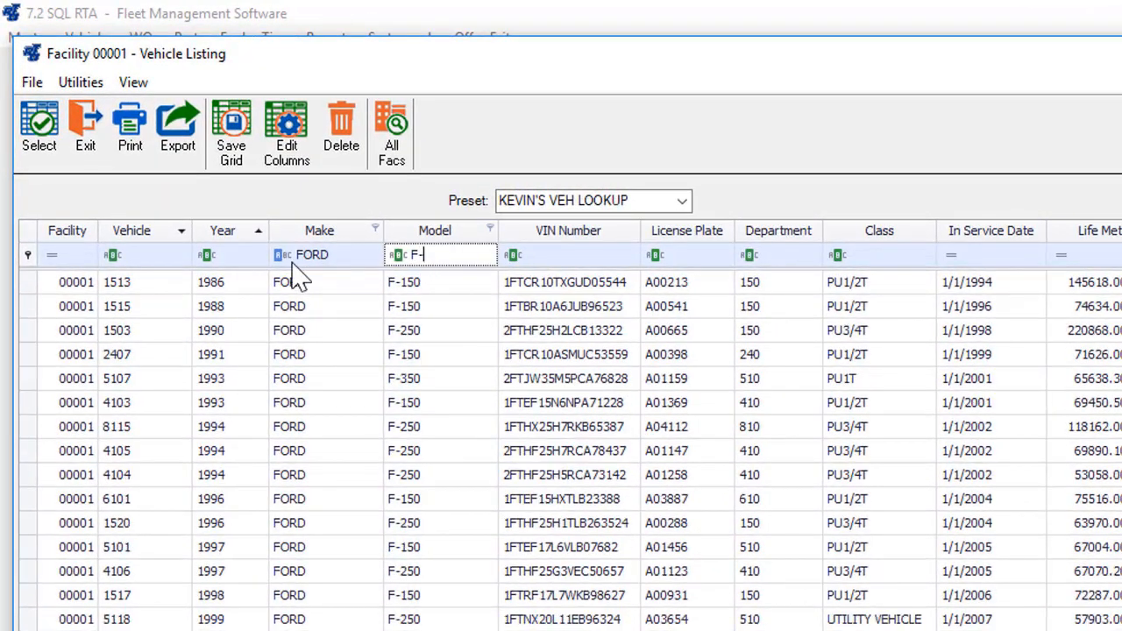
left_click(237, 257)
type("198")
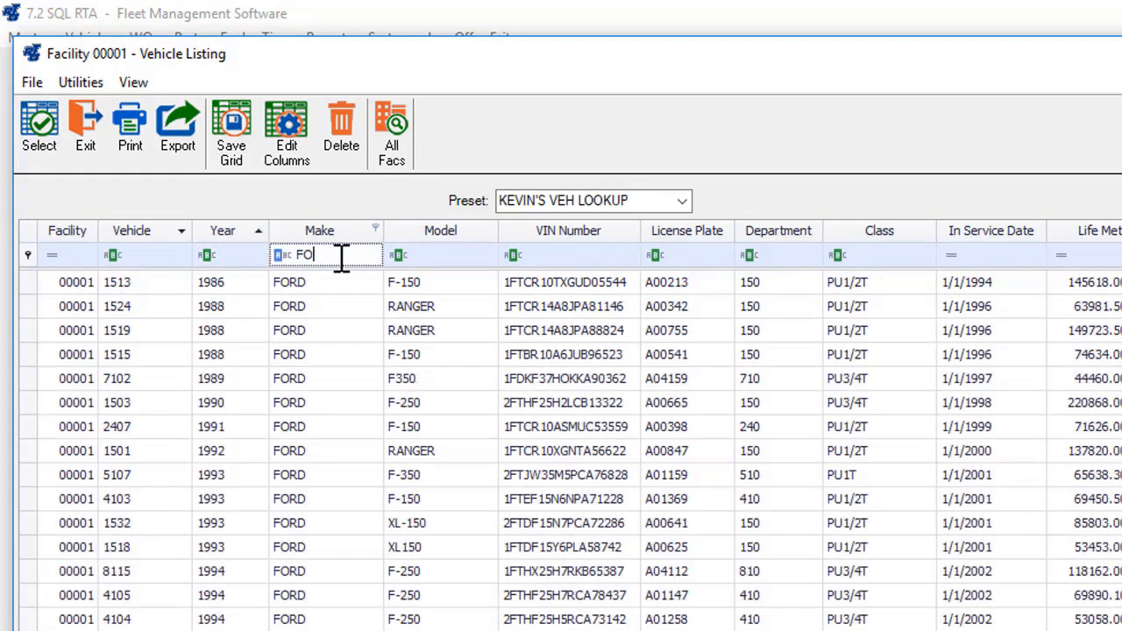
key("BackSpace")
key("BackSpace")
type("CHEVY")
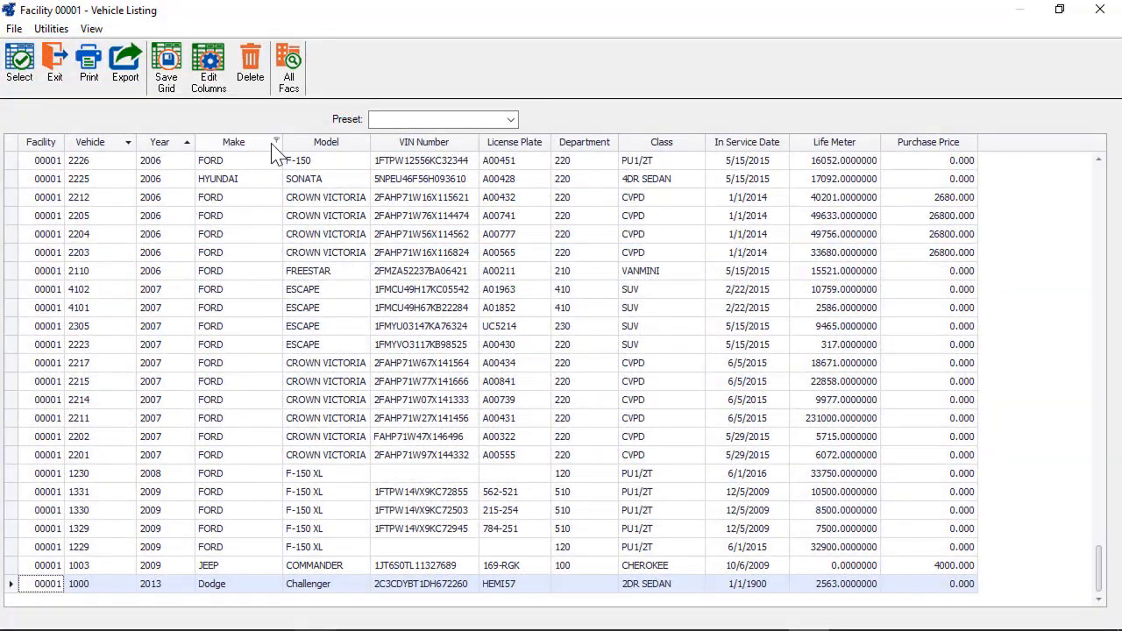
- Open the Filter Editor for the listing from the Make column's header menu
right_click(274, 143)
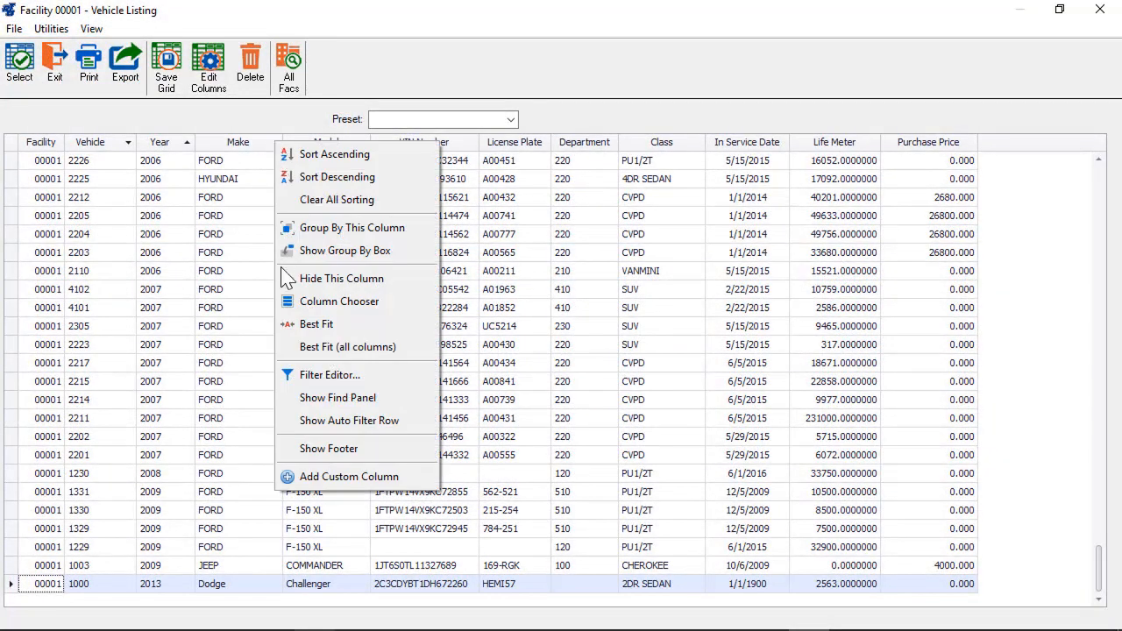
left_click(328, 377)
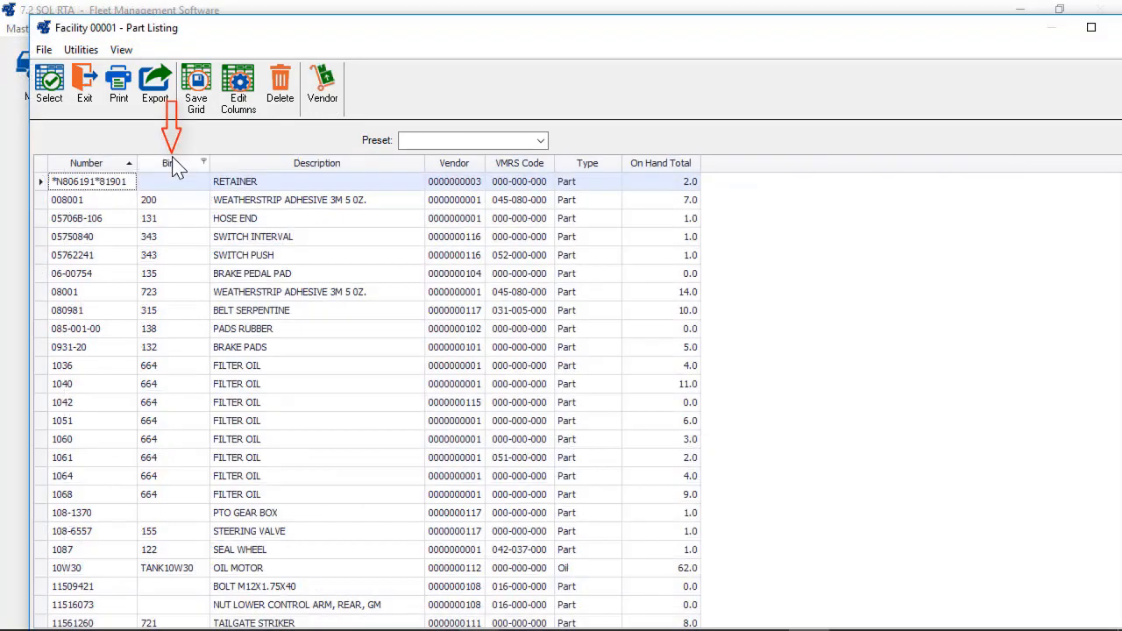
right_click(174, 166)
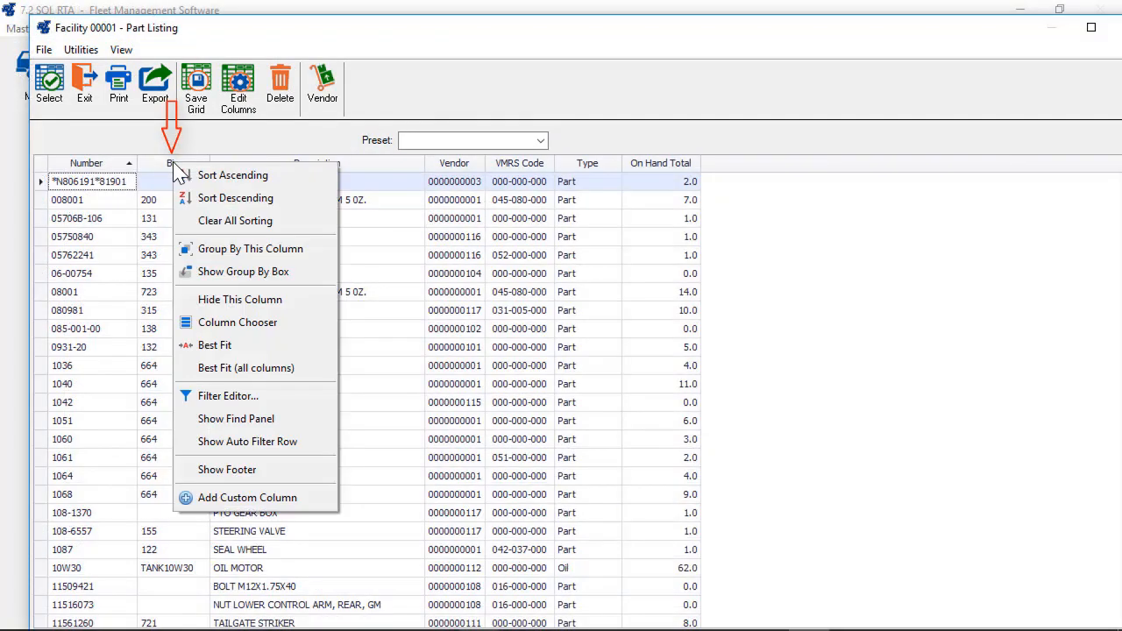
- Group the part listing by Bin and expand and collapse the Bin 121 and 122 groups
left_click(229, 249)
left_click(57, 227)
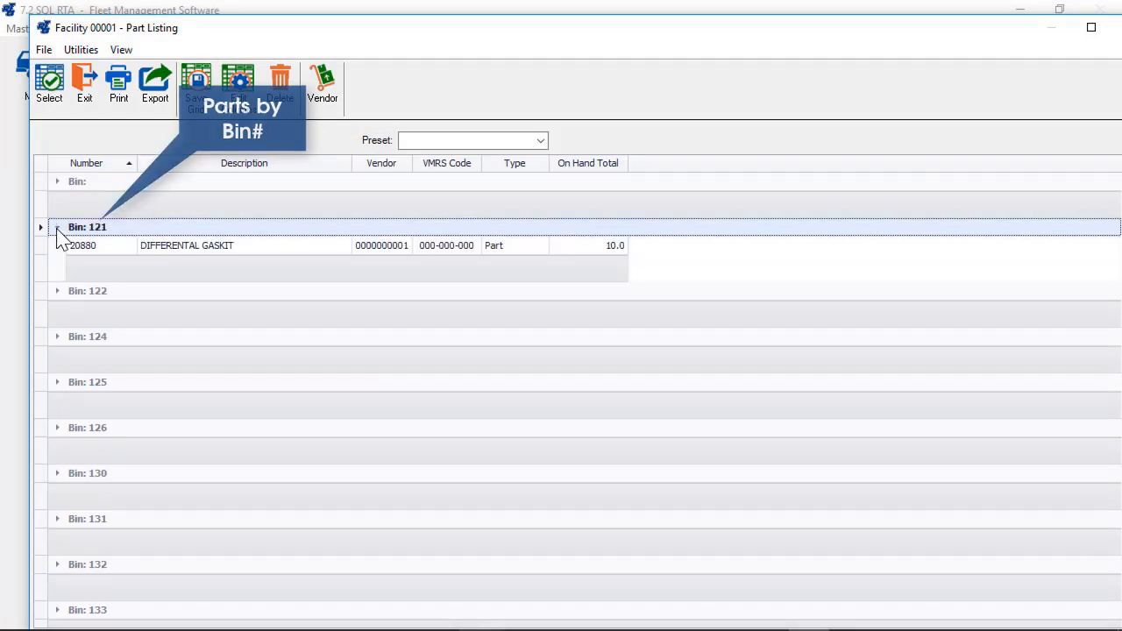
left_click(56, 229)
left_click(57, 273)
left_click(57, 273)
left_click(57, 272)
- Show the grid footer and sum On Hand Total for every bin
right_click(296, 165)
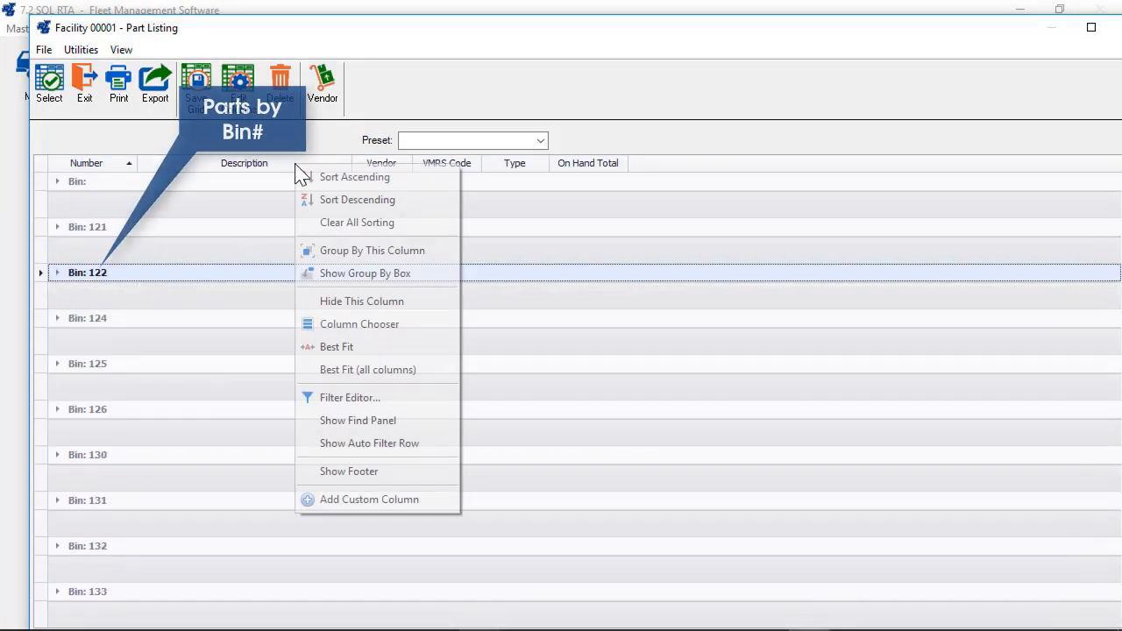
left_click(355, 469)
left_click(56, 273)
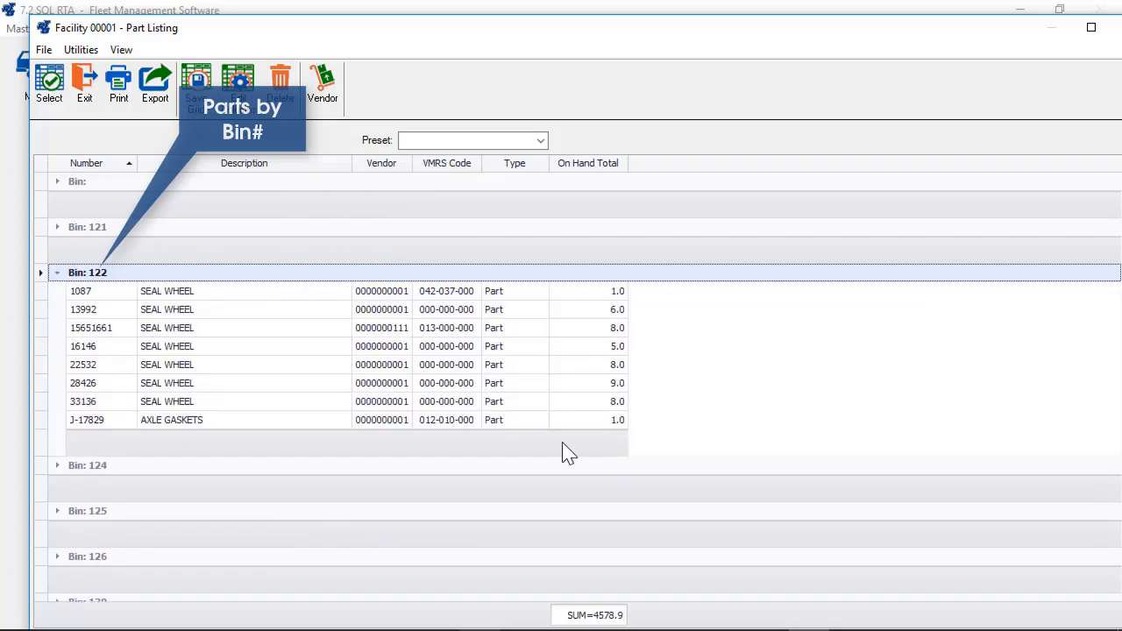
right_click(569, 450)
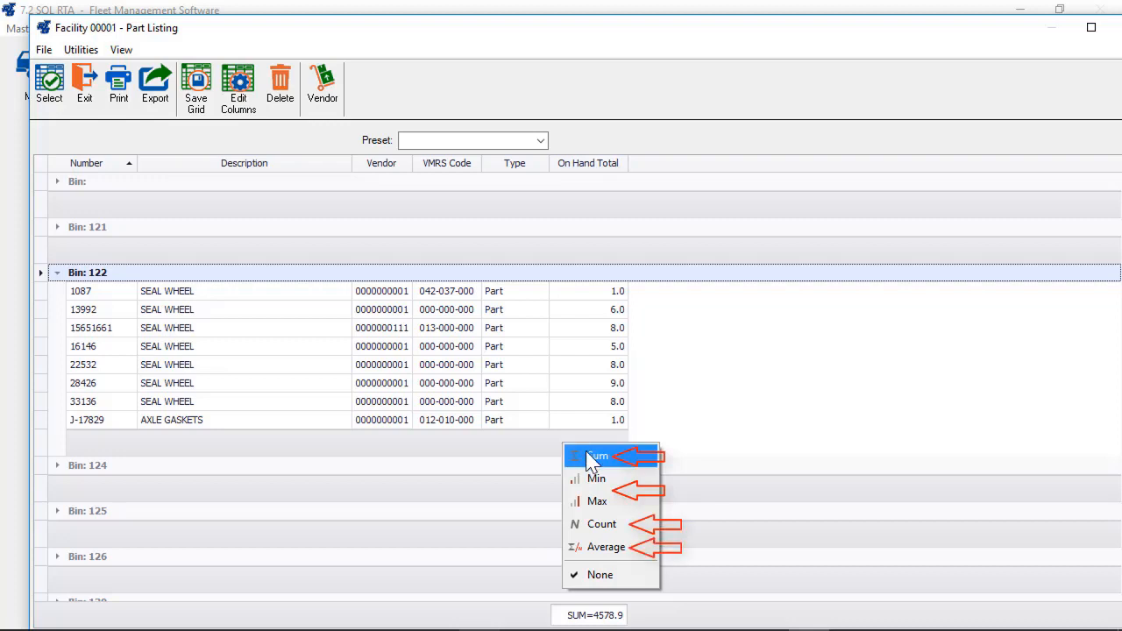
left_click(593, 456)
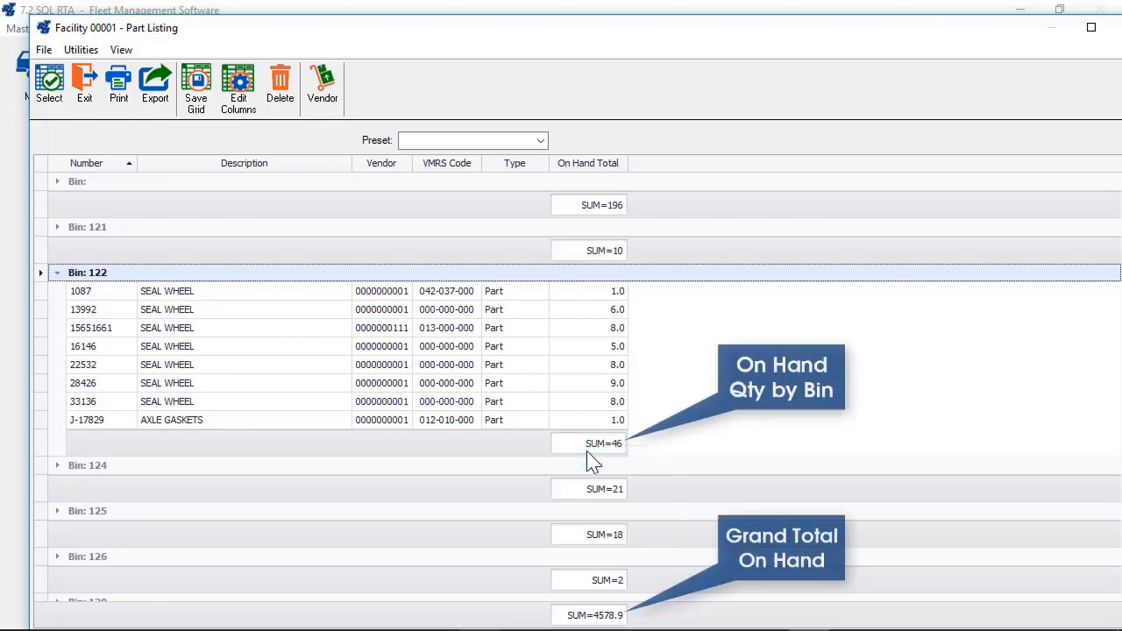
- Save the current grid layout as a new default preset named with the user's name plus 'PARTS'
left_click(57, 273)
left_click(193, 103)
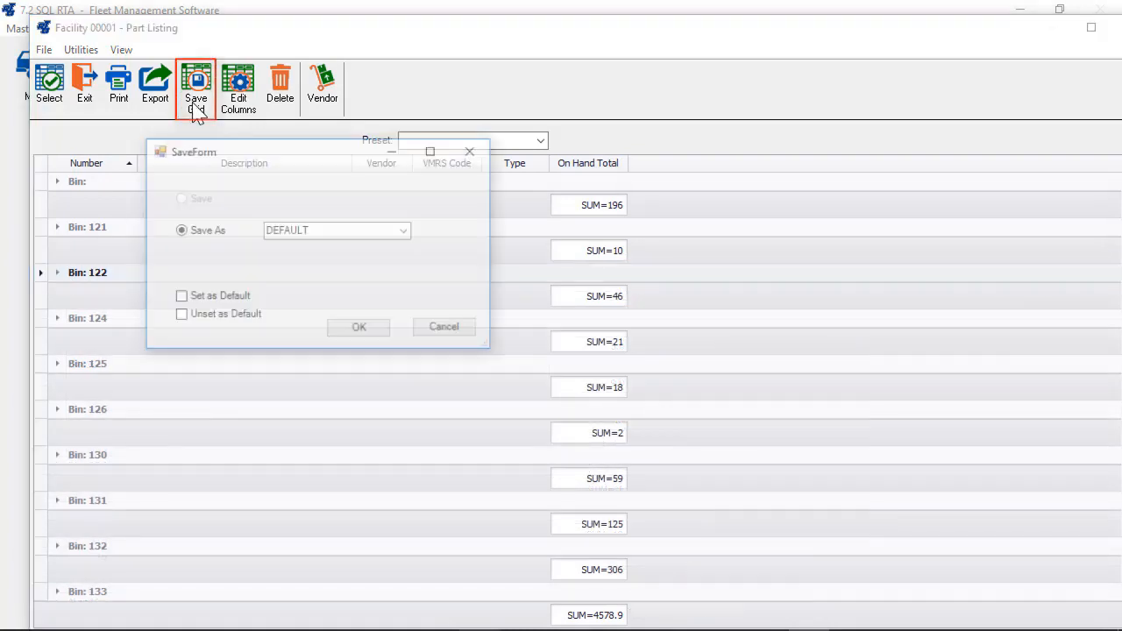
left_click(179, 297)
double_click(298, 230)
type("KEVIN PARTS")
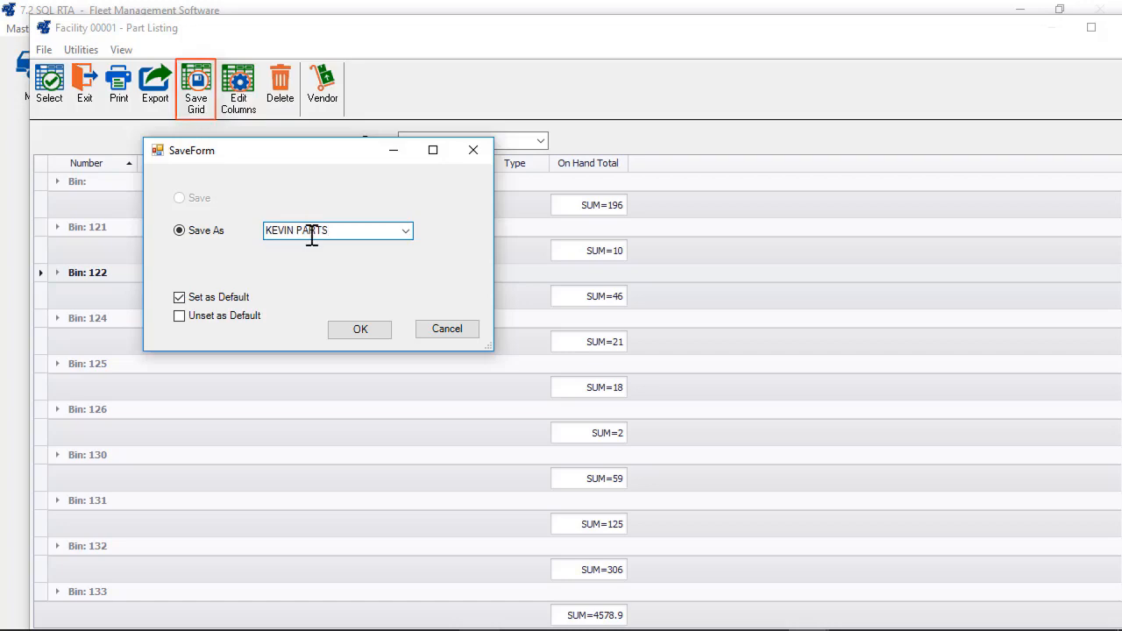
left_click(360, 329)
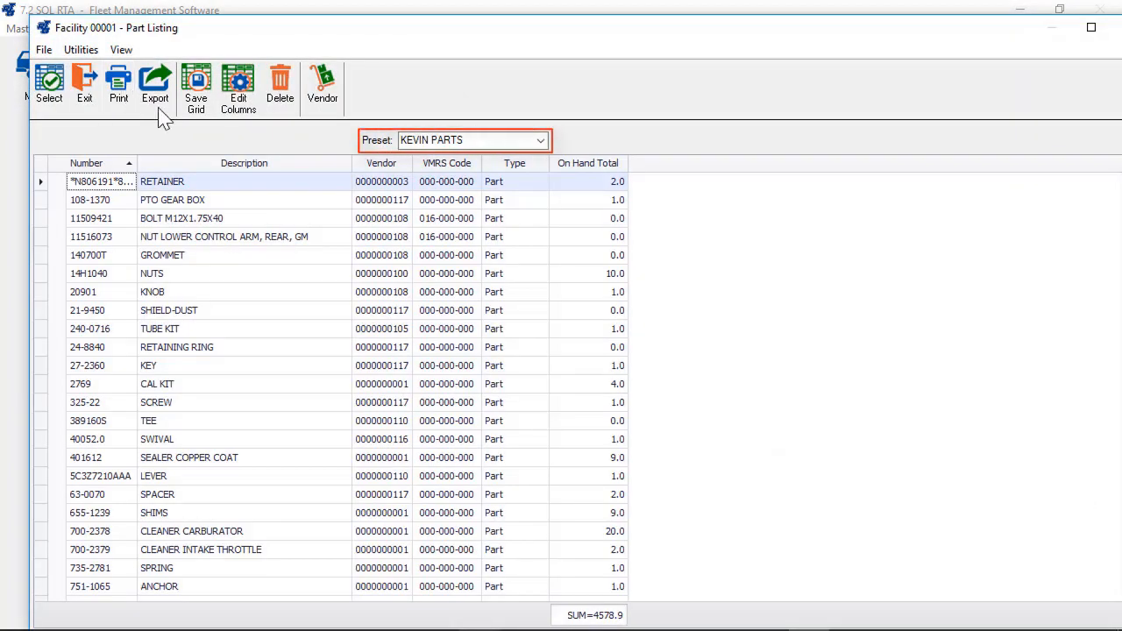
left_click(540, 140)
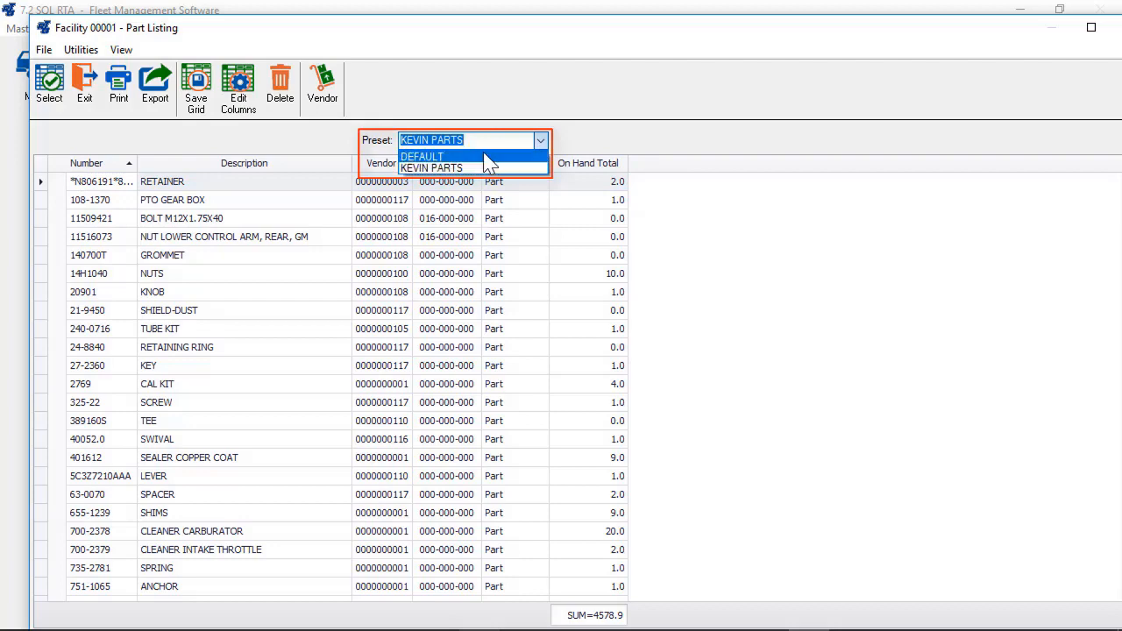
- Switch to the DEFAULT preset and export the listing as Excel workbook PARTS.xlsx in C:\Temp
left_click(492, 156)
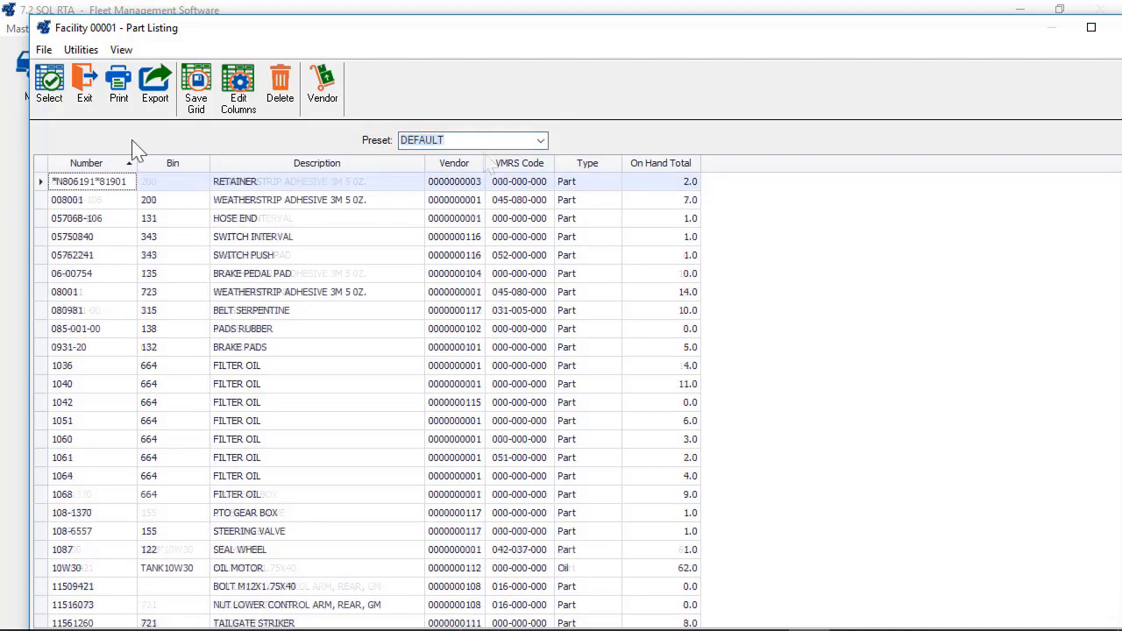
left_click(155, 101)
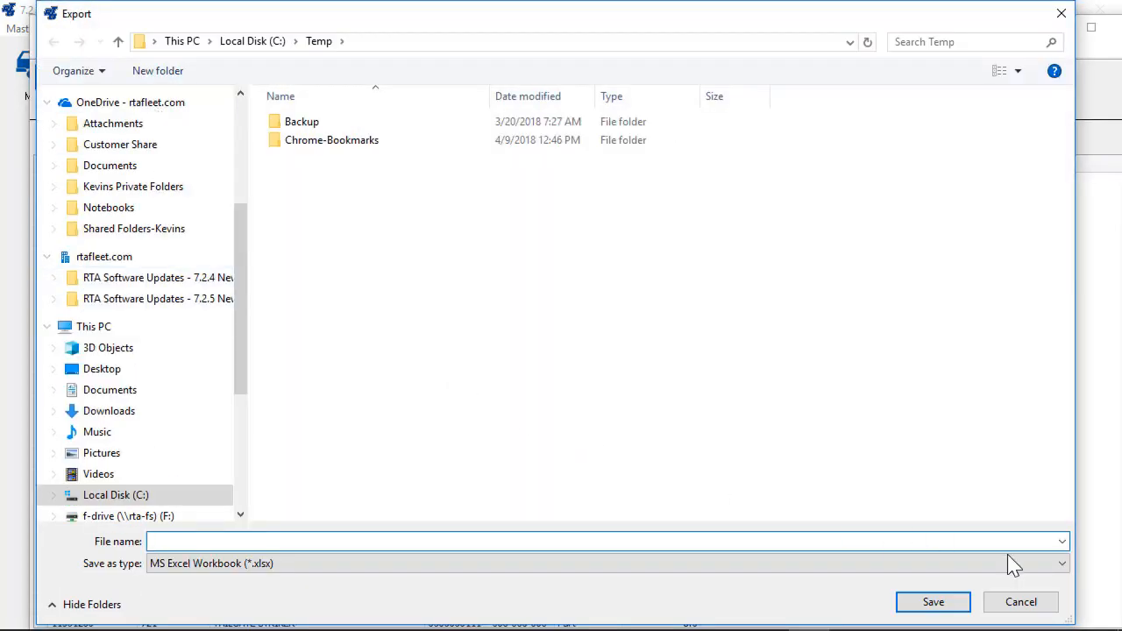
left_click(1060, 563)
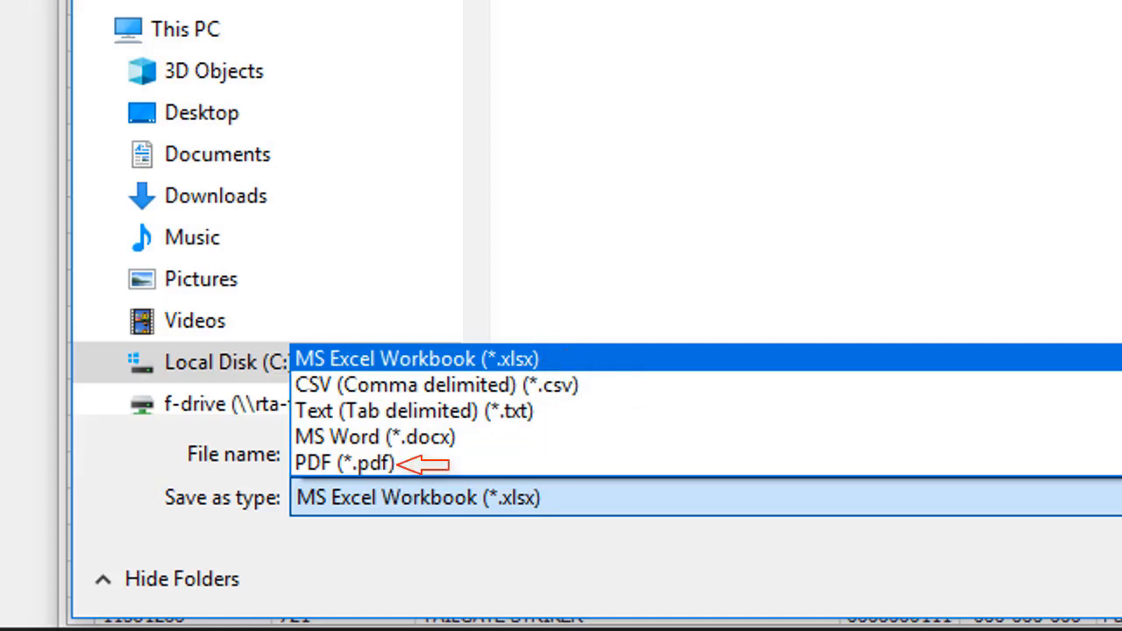
left_click(604, 362)
left_click(411, 453)
type("PARTS")
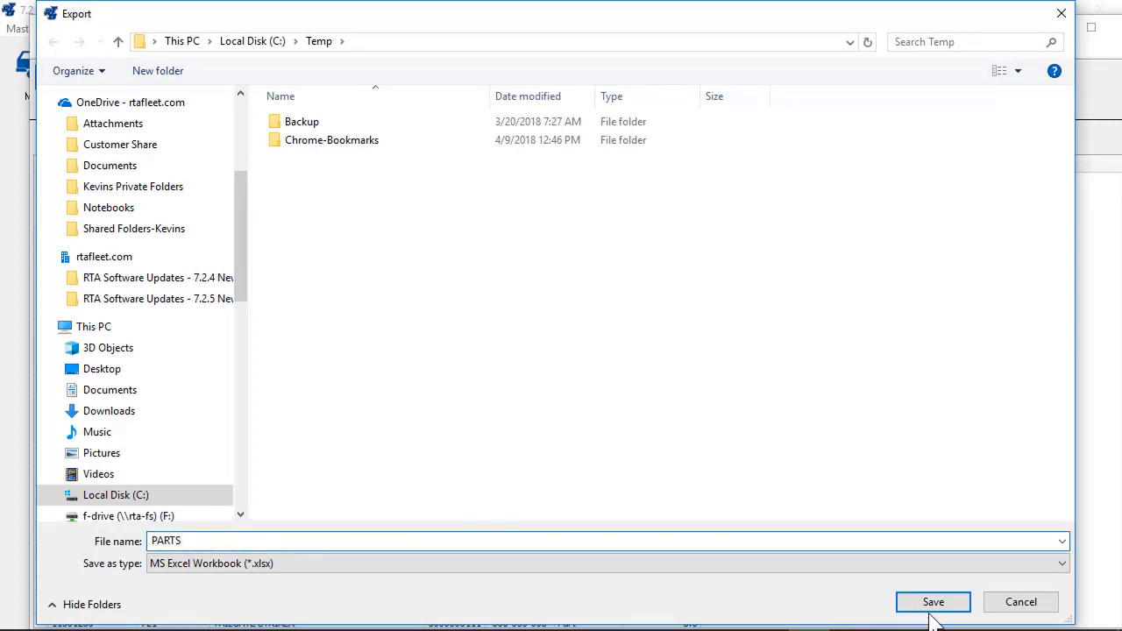
left_click(932, 604)
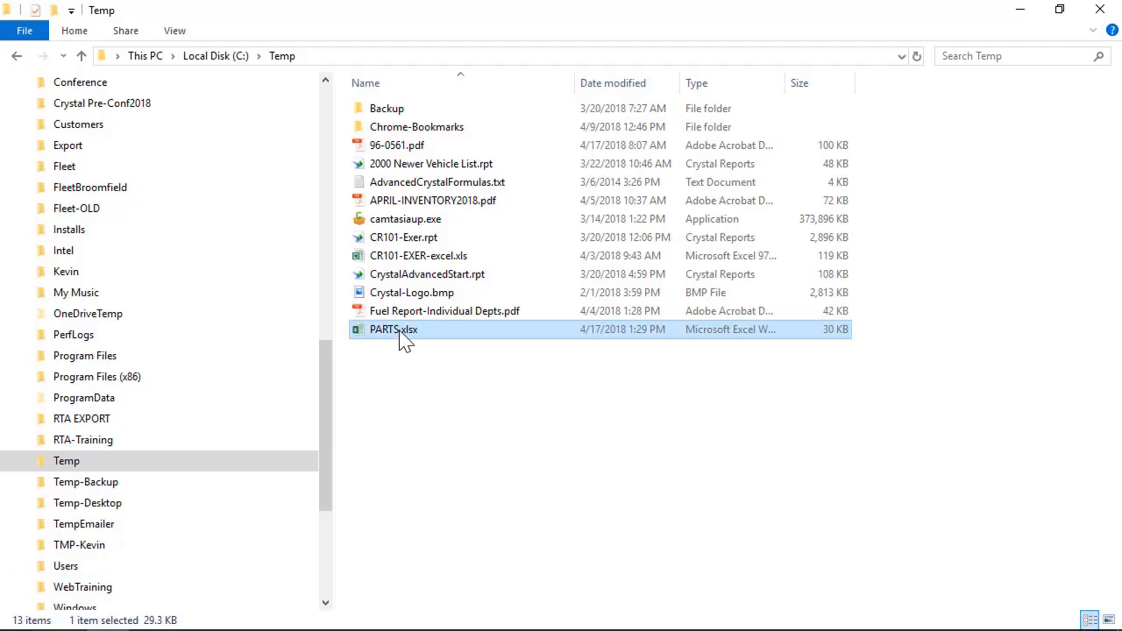
double_click(400, 333)
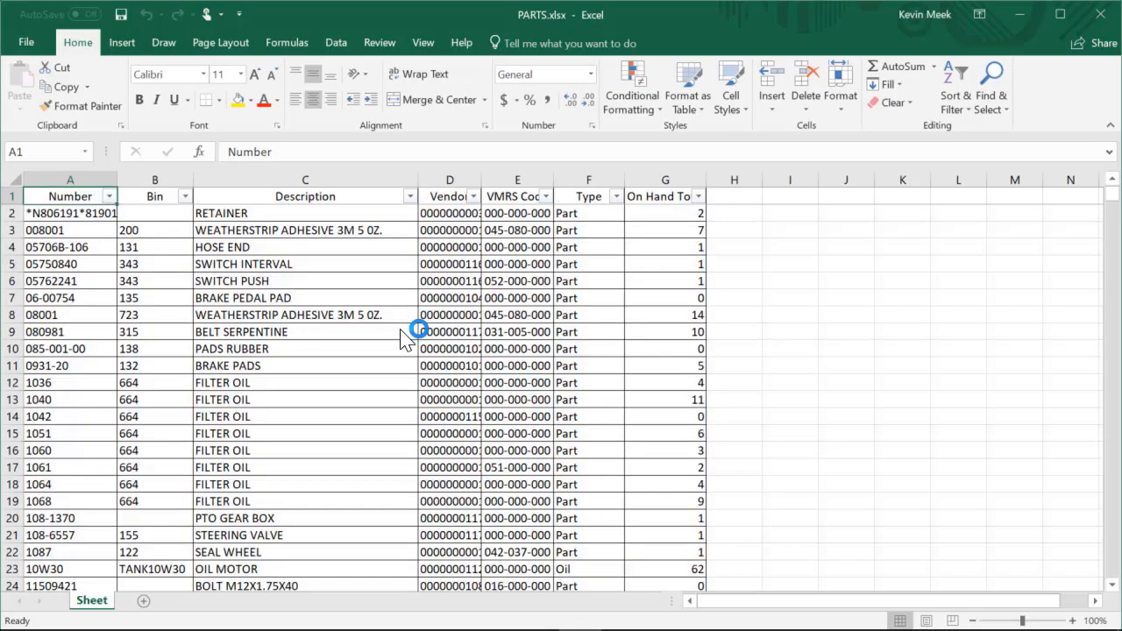
- Select the whole PARTS.xlsx worksheet and autofit every column width to its contents
left_click(16, 180)
double_click(113, 180)
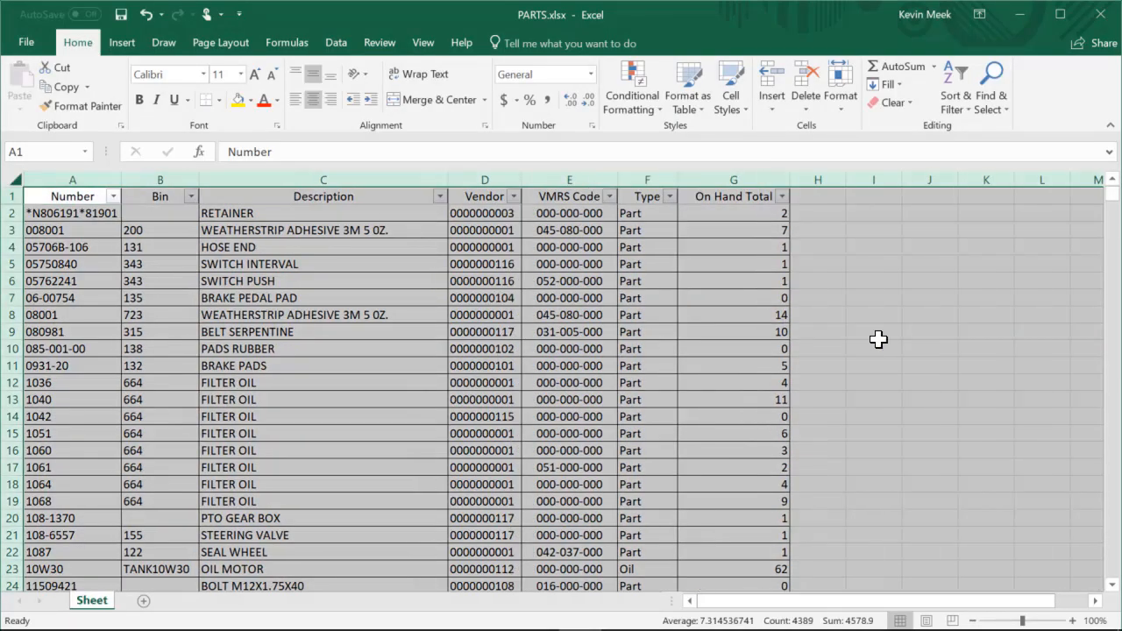
left_click(887, 341)
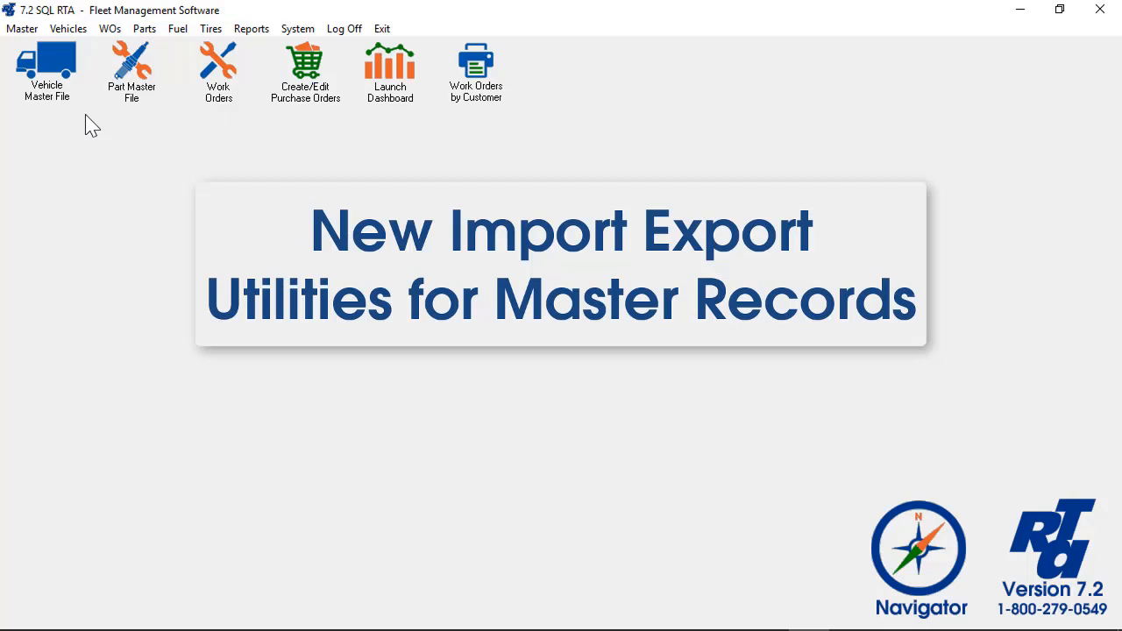
- Open System > Utilities > Import/Export > Export Utilities and pass the Level 3 password prompt
left_click(297, 31)
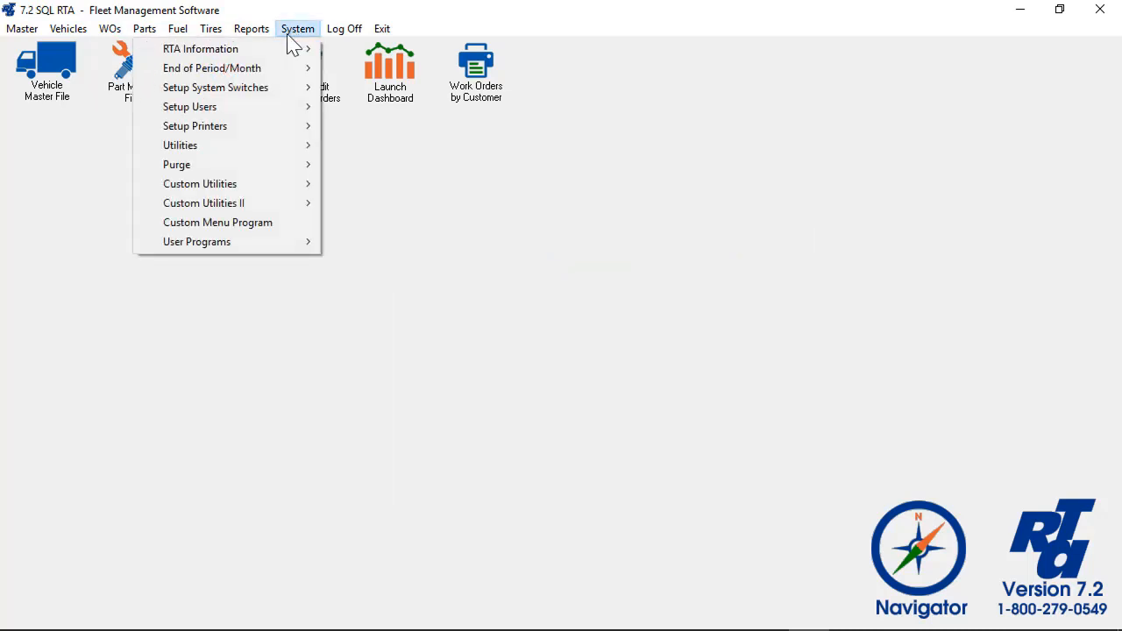
mouse_move(252, 144)
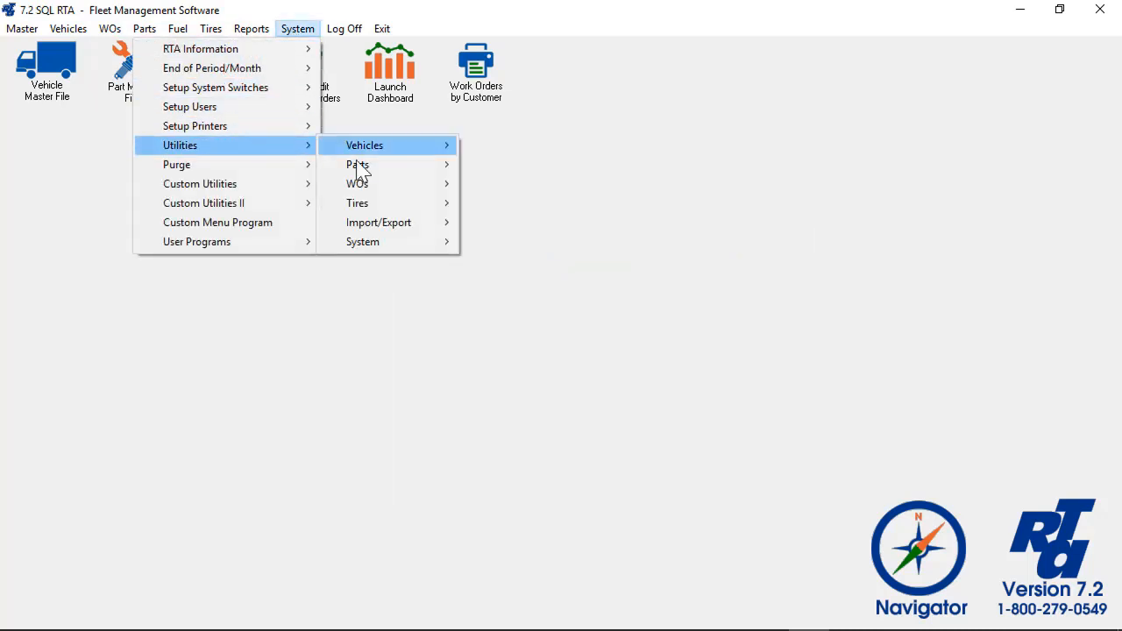
mouse_move(390, 229)
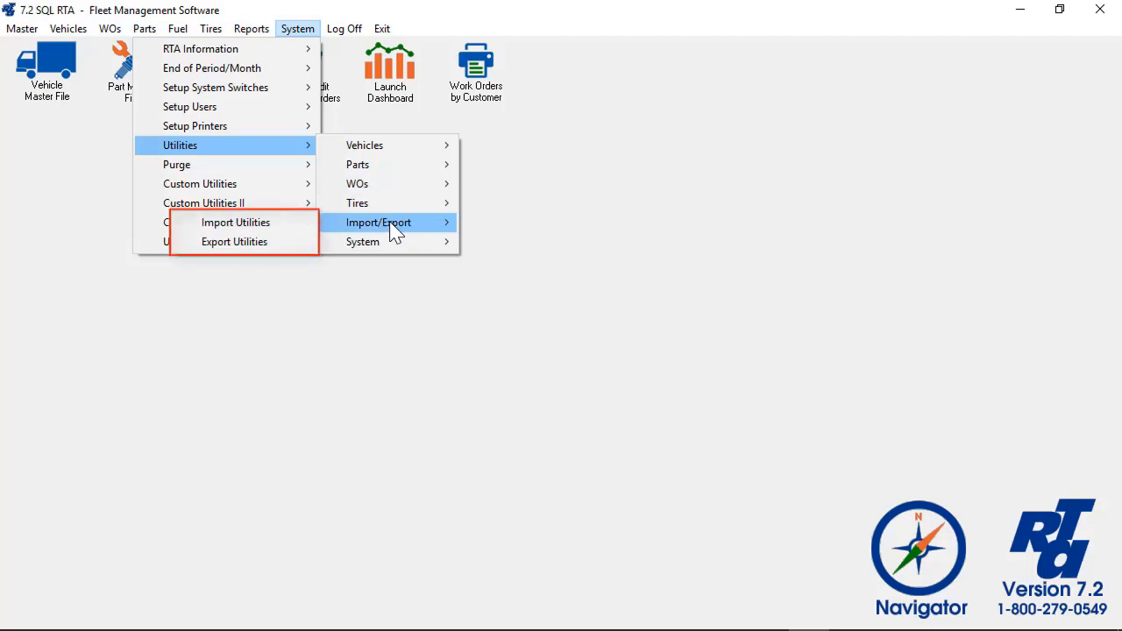
left_click(260, 243)
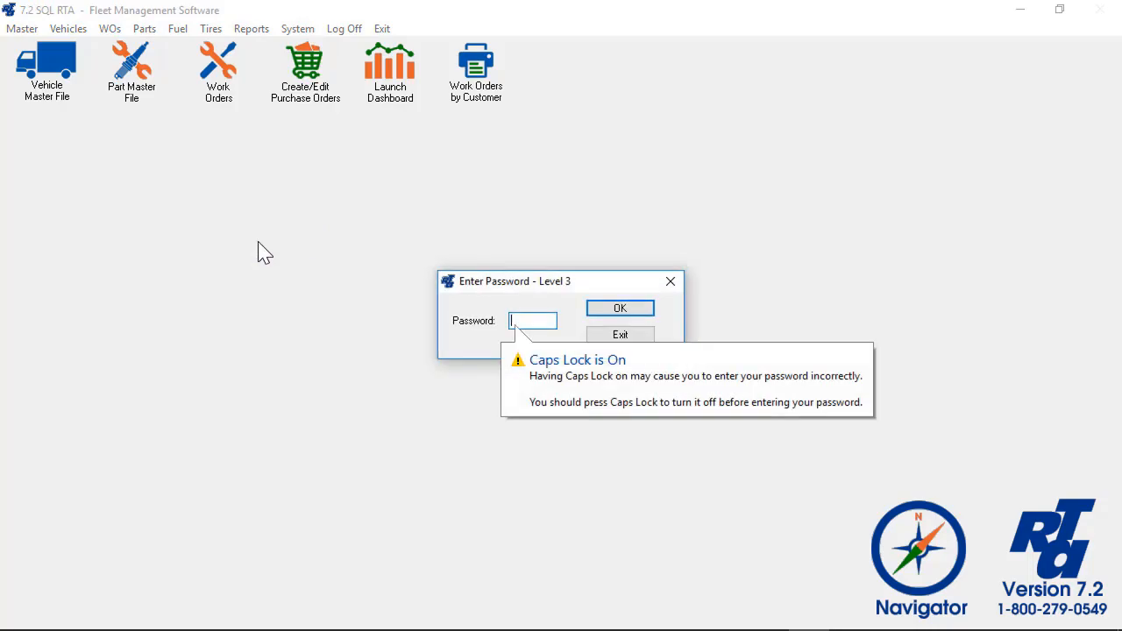
left_click(616, 311)
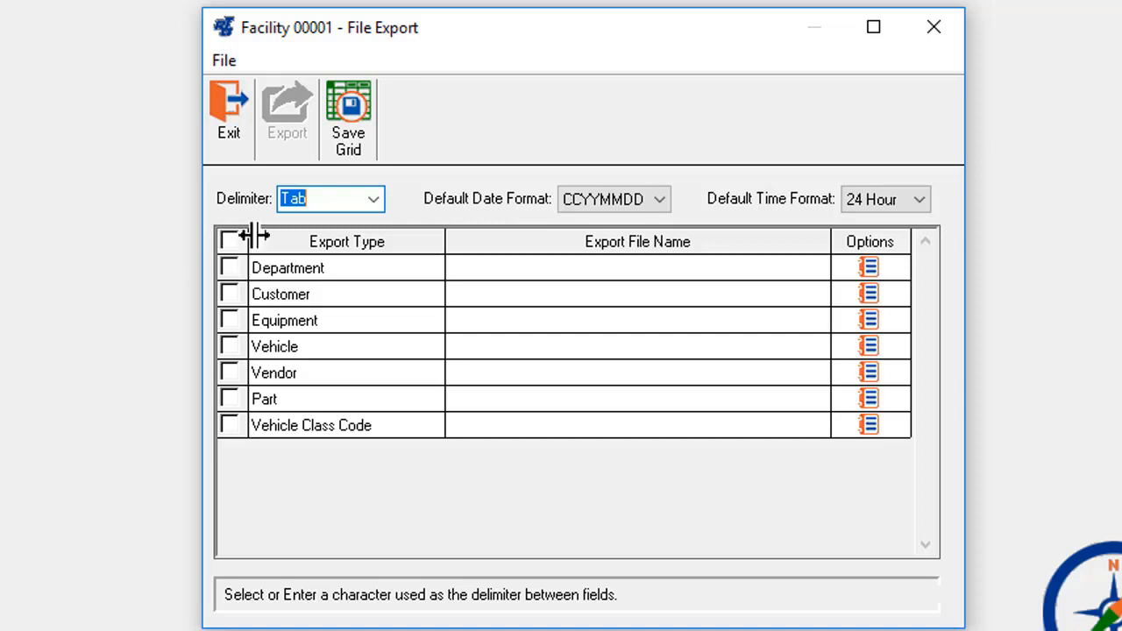
- Review the delimiter choices and limit the export to Department records only
left_click(373, 202)
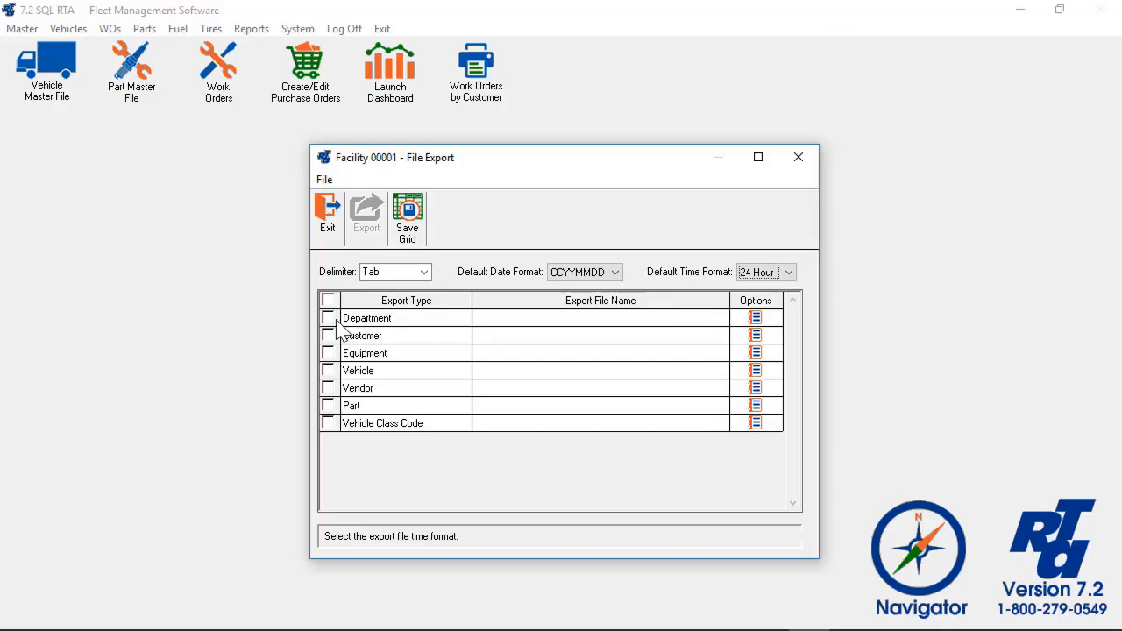
left_click(228, 268)
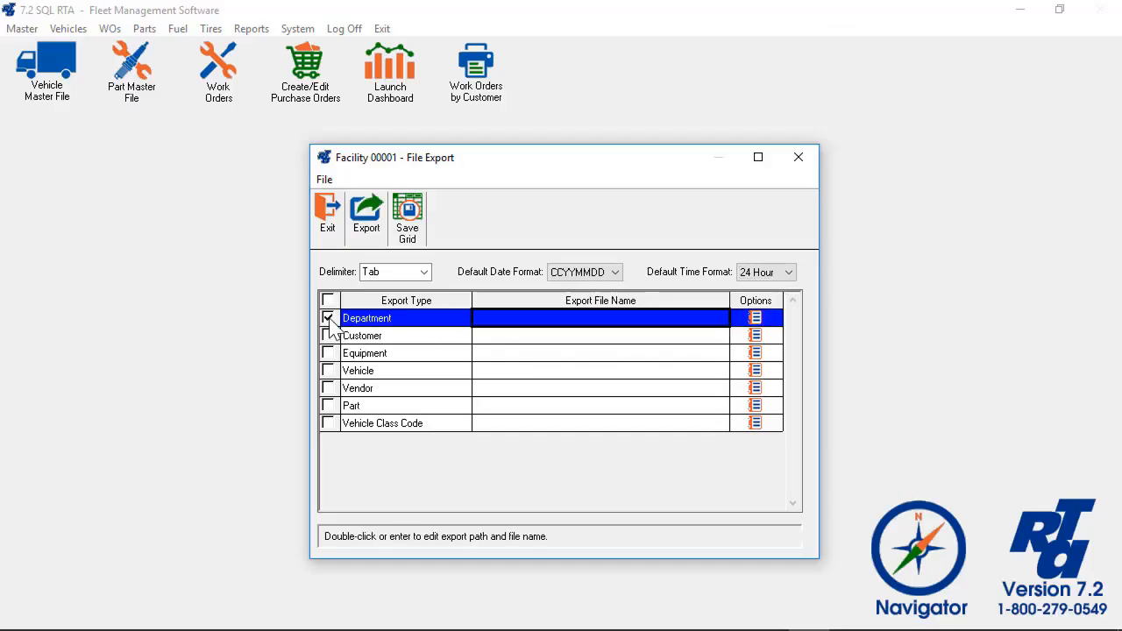
left_click(327, 352)
left_click(327, 369)
left_click(327, 405)
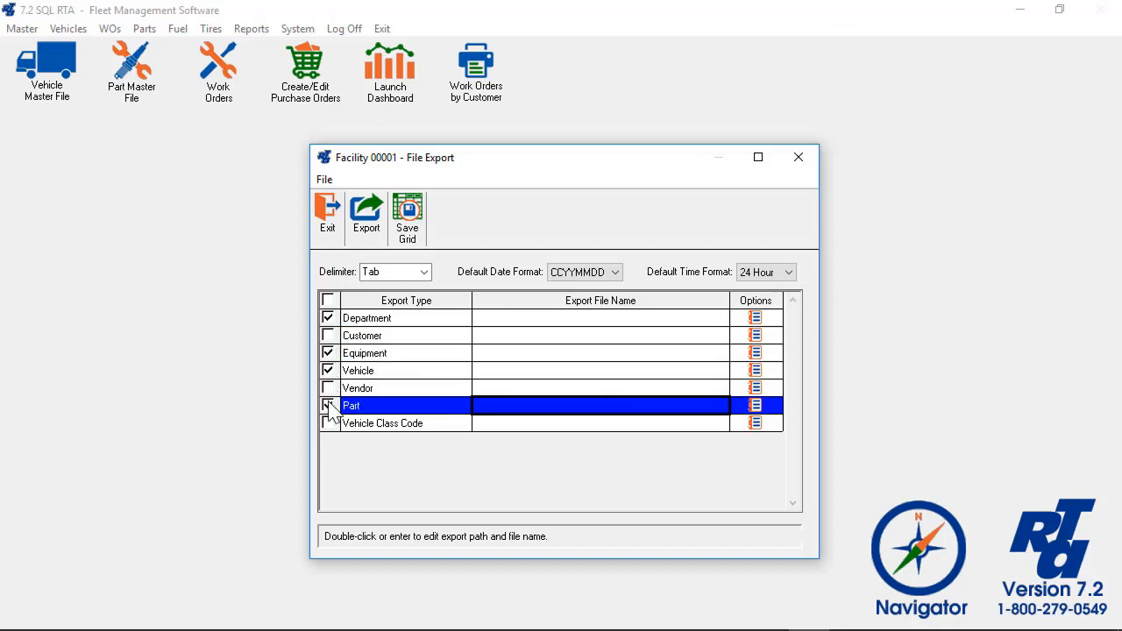
left_click(328, 300)
left_click(327, 300)
left_click(327, 317)
- Set the Department export file to C:\temp\dept.txt, accept its options, and export
double_click(493, 317)
left_click(516, 317)
key("BackSpace")
key("BackSpace")
key("BackSpace")
key("BackSpace")
key("BackSpace")
key("BackSpace")
type("temp\\dept.txt")
left_click(759, 323)
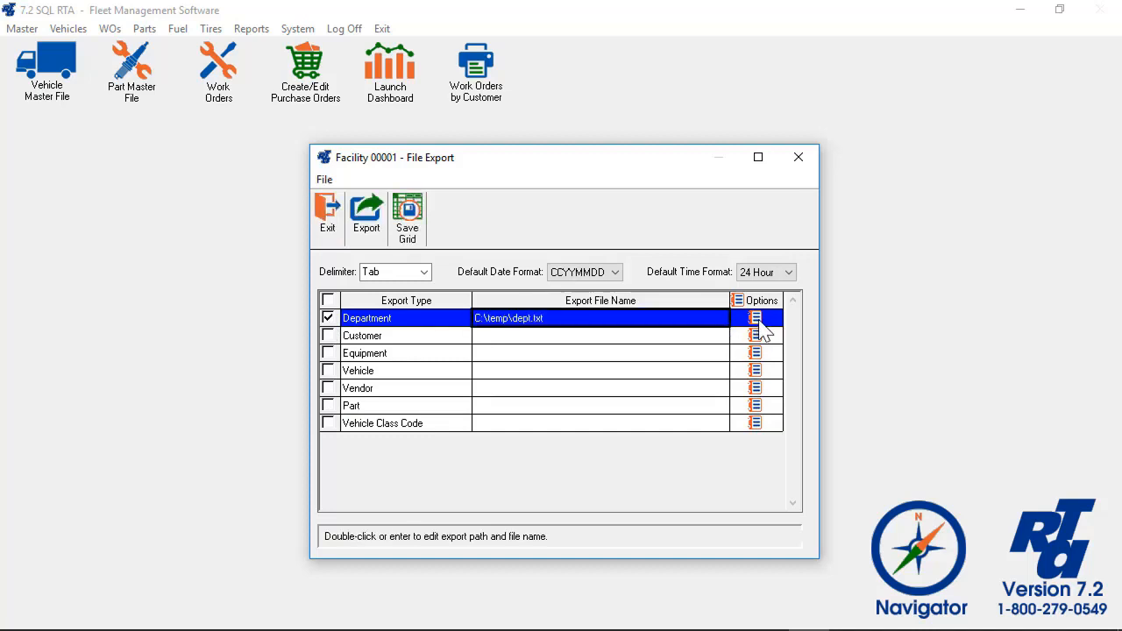
left_click(759, 321)
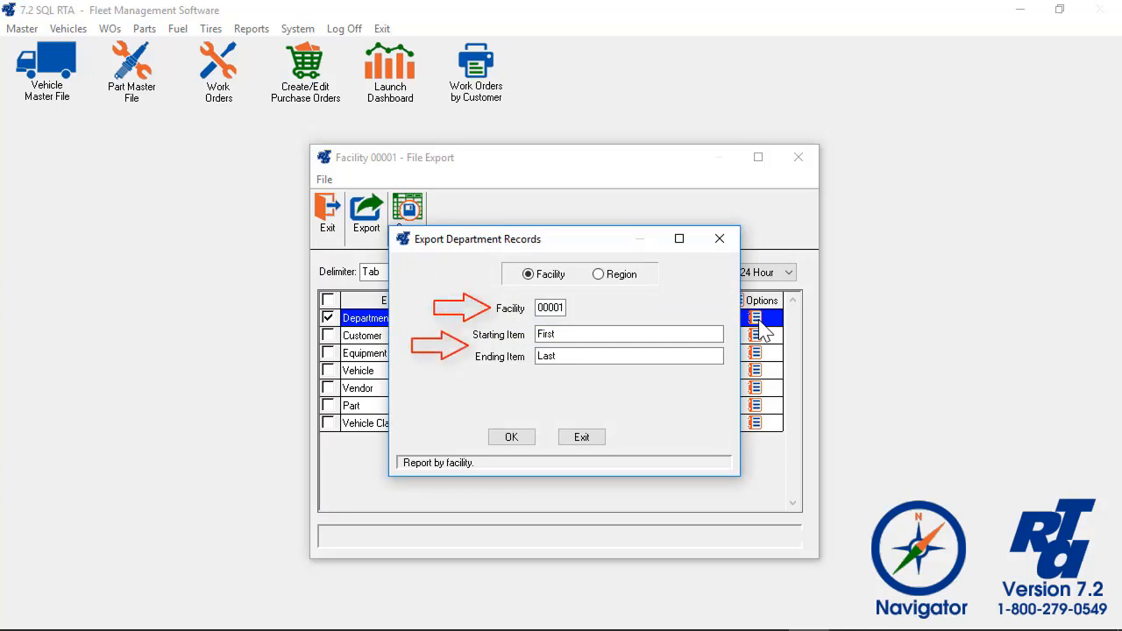
left_click(521, 437)
left_click(366, 219)
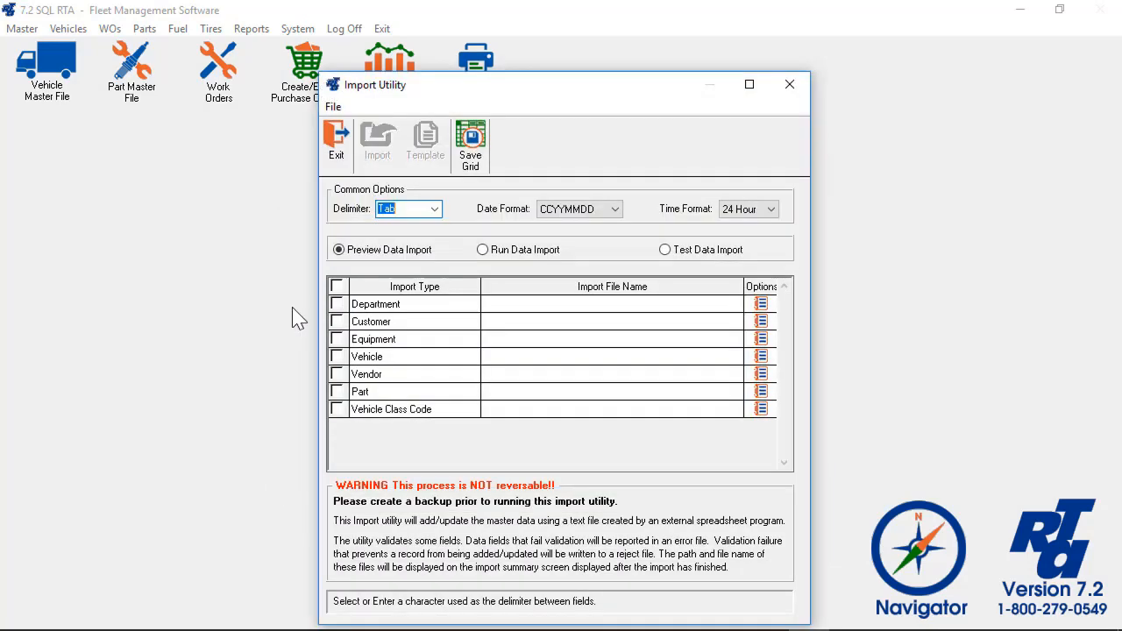
- Tick Equipment, name its import file C:\temp\EQ-TEMPLATE, and generate the template header file
left_click(337, 340)
double_click(494, 341)
left_click(531, 337)
key("BackSpace")
key("BackSpace")
key("BackSpace")
key("BackSpace")
type("temp\\EQ-TEMPLATE")
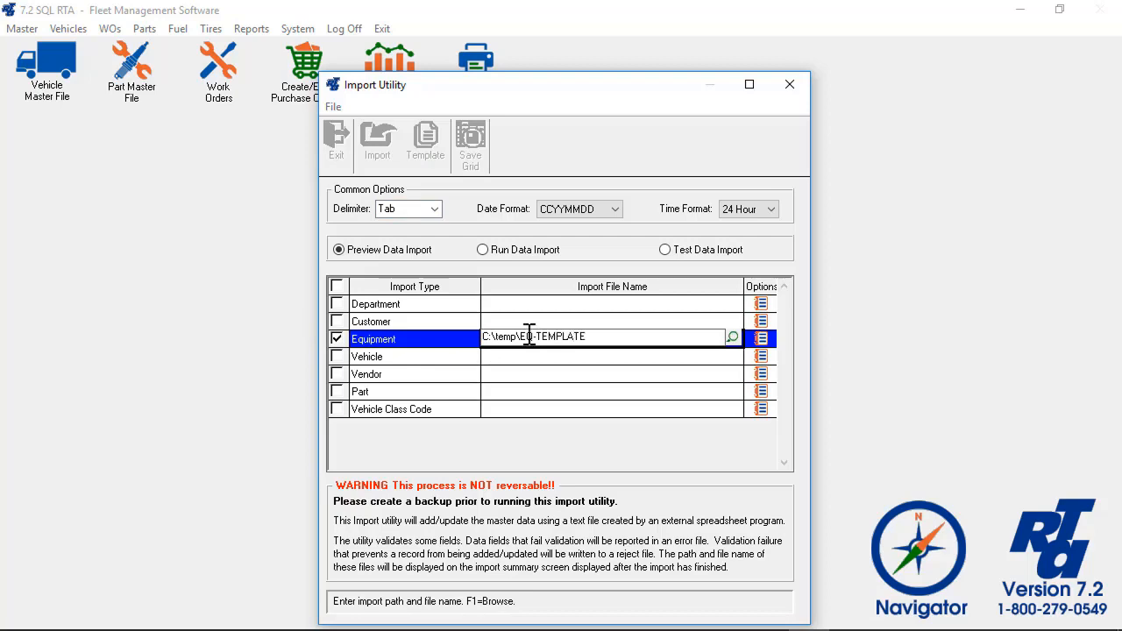
key("Tab")
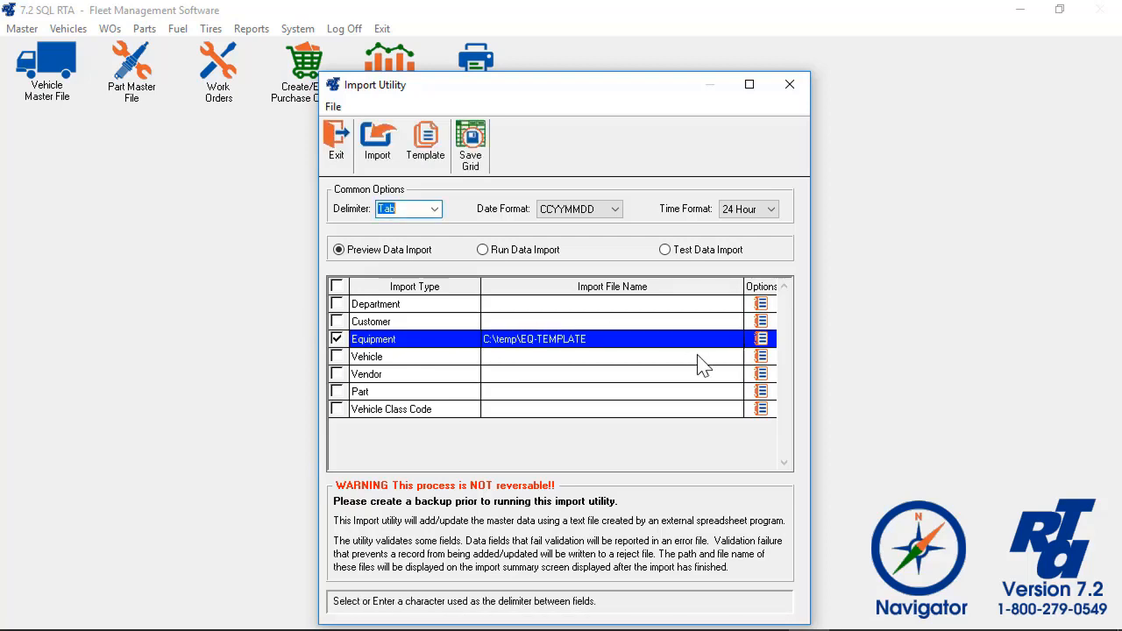
left_click(435, 152)
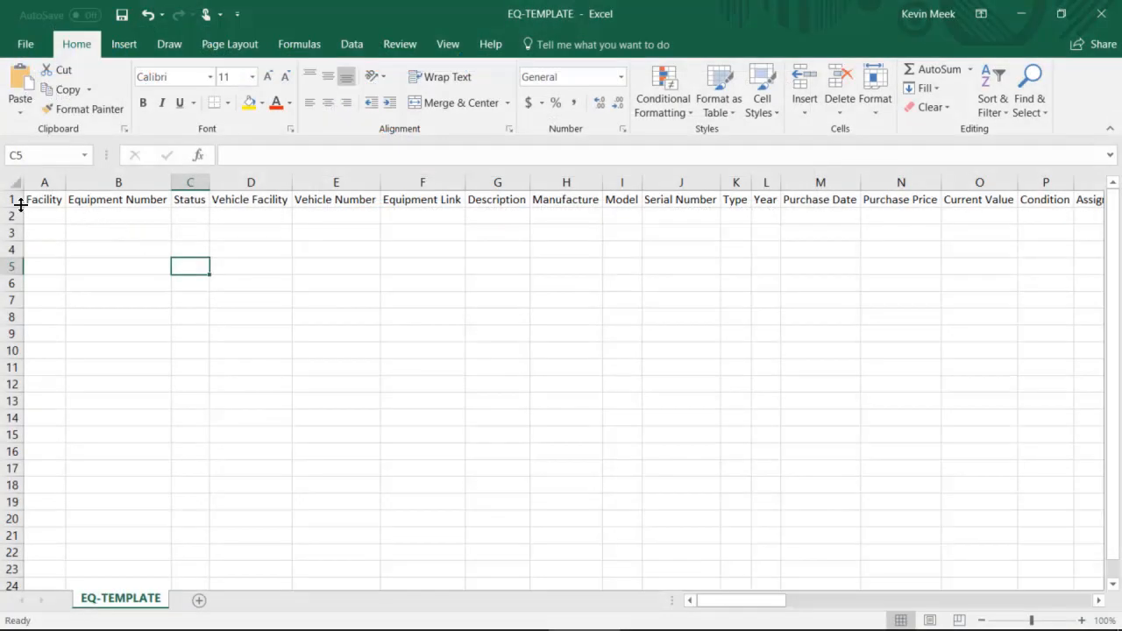
left_click(15, 199)
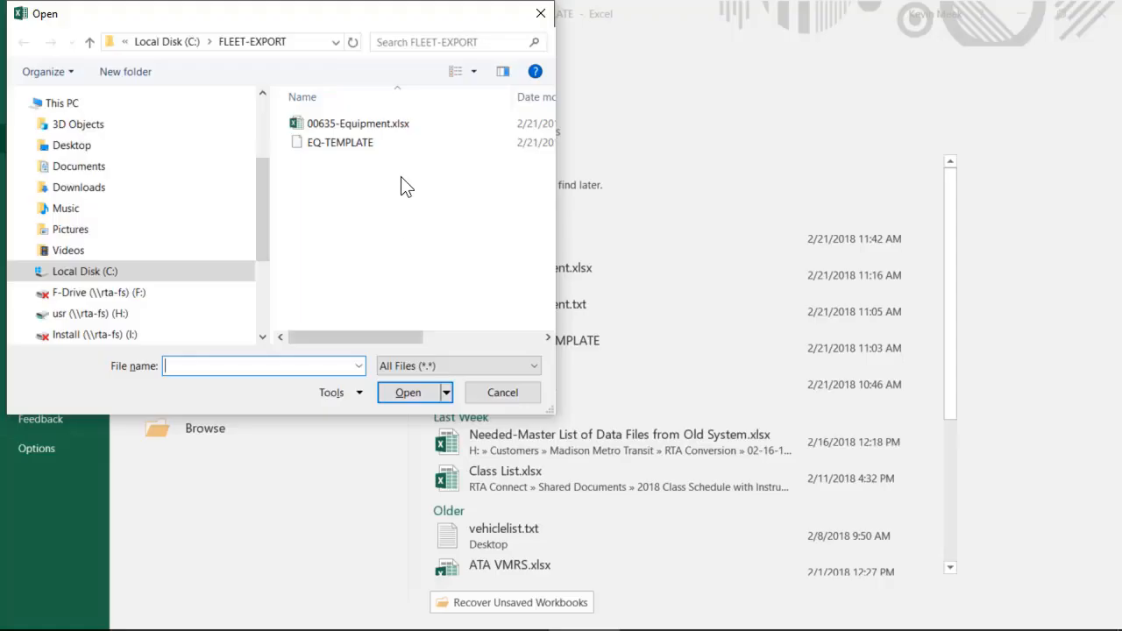
- Copy headings A1:J1 from EQ-TEMPLATE into row 1 of the 00635-Equipment workbook
double_click(389, 121)
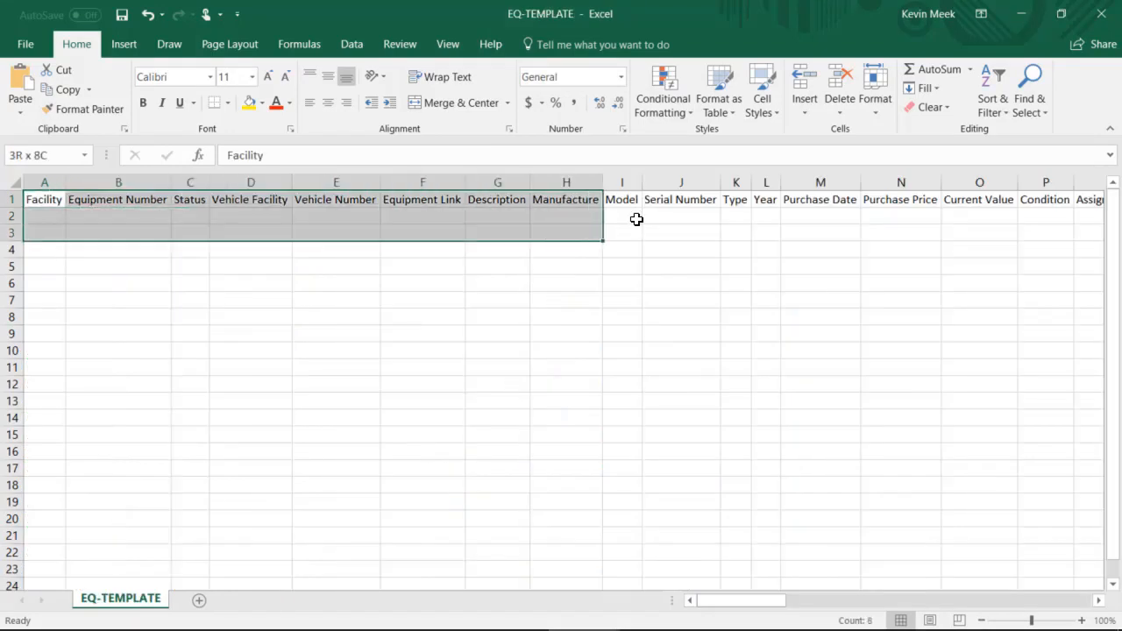
left_click_drag(636, 218, 678, 201)
right_click(504, 201)
left_click(550, 236)
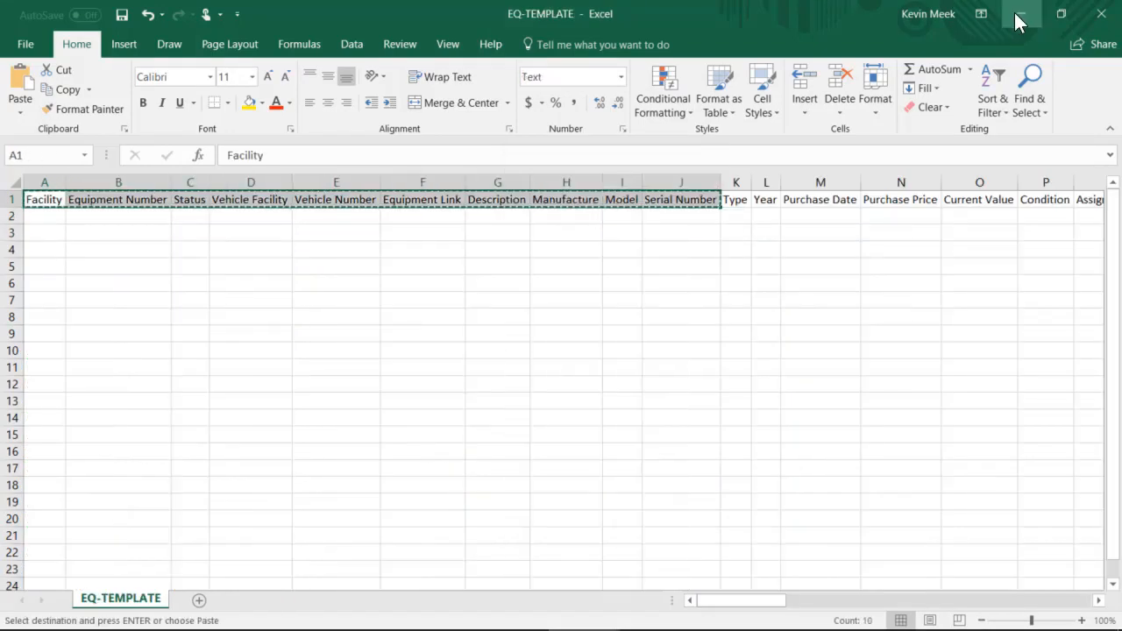
left_click(1021, 14)
right_click(50, 199)
left_click(85, 277)
left_click(131, 200)
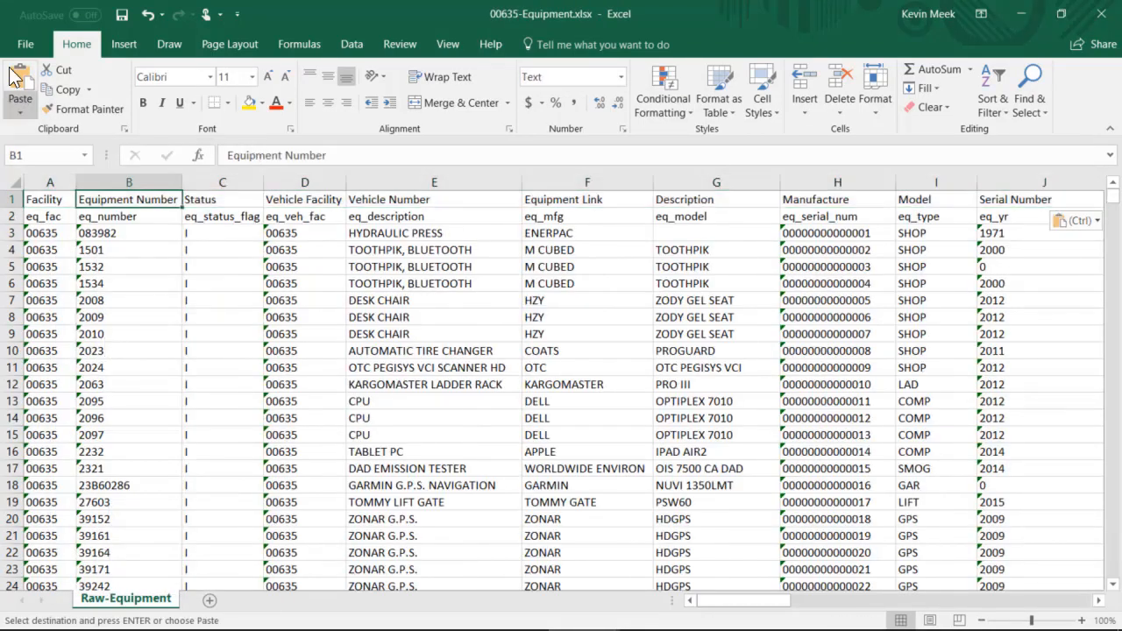
- Save the workbook as Text (Tab delimited) 00635-Equipment.txt and close Excel
left_click(25, 43)
left_click(36, 197)
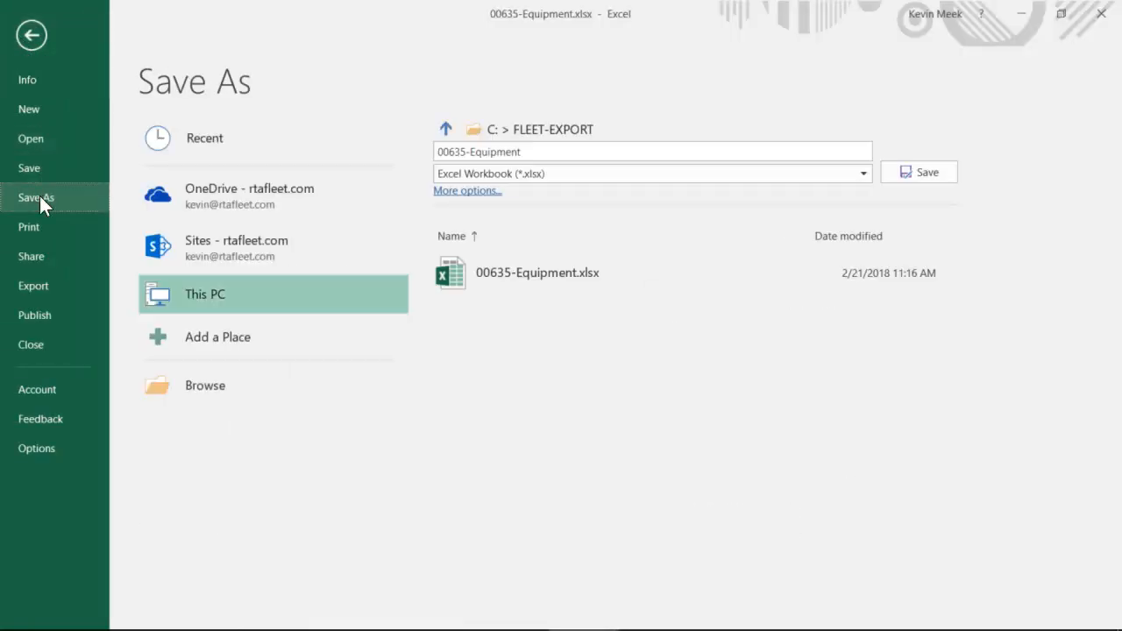
left_click(652, 173)
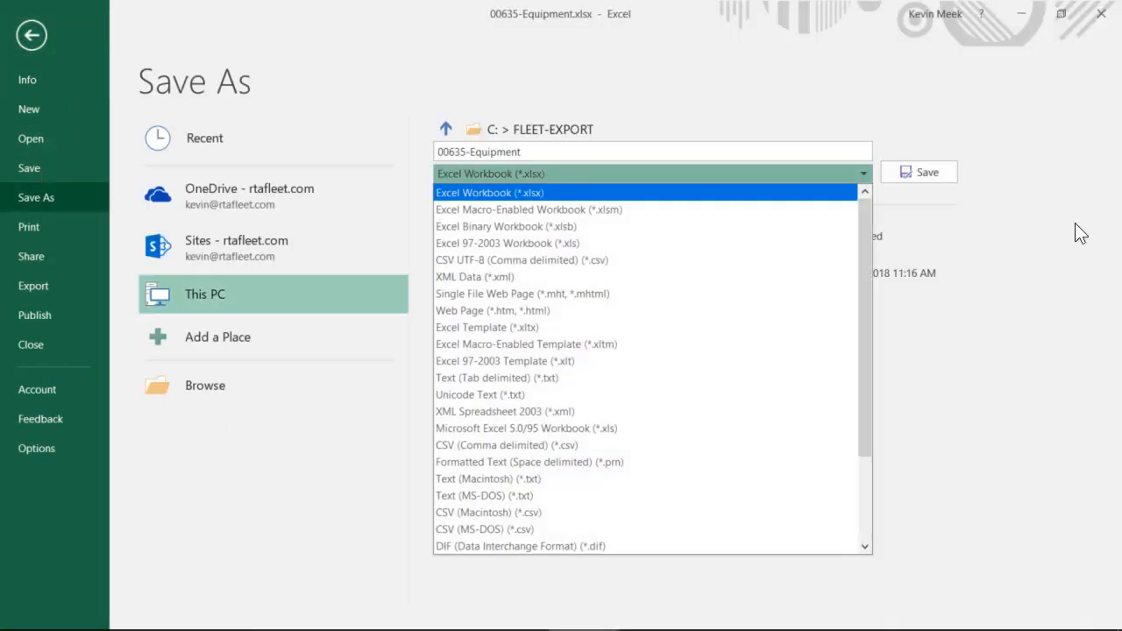
left_click(717, 377)
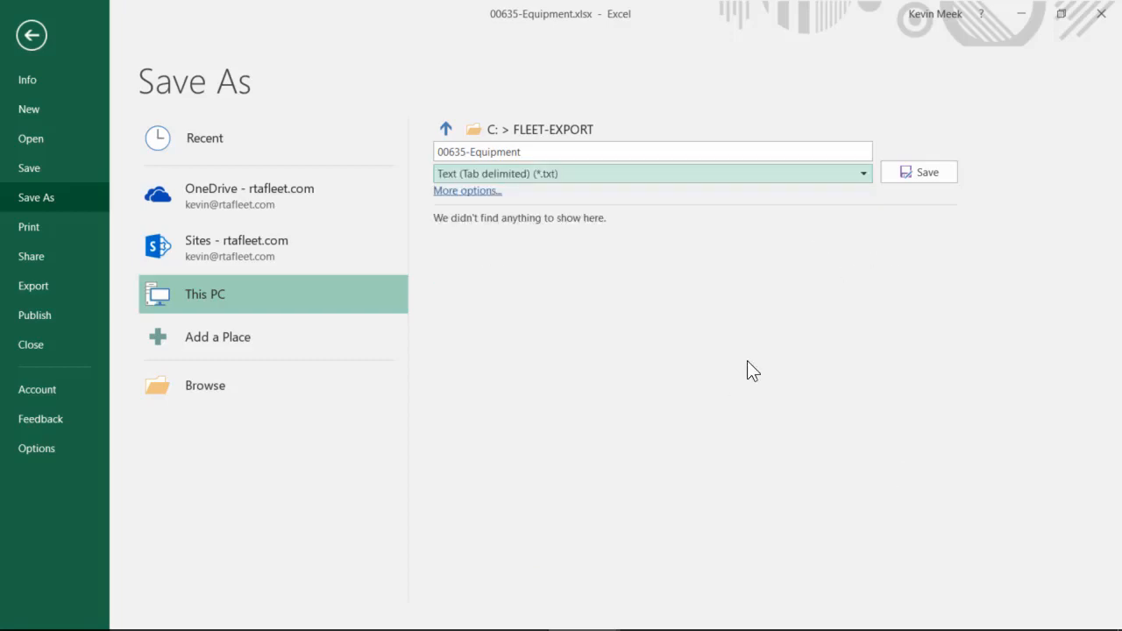
left_click(947, 172)
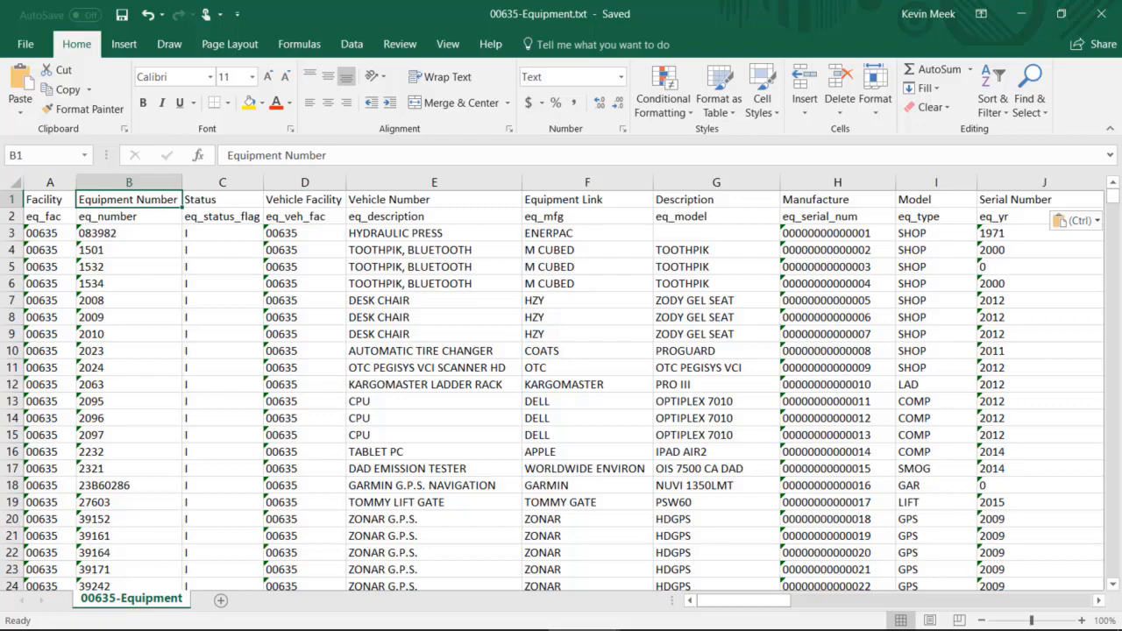
left_click(1101, 20)
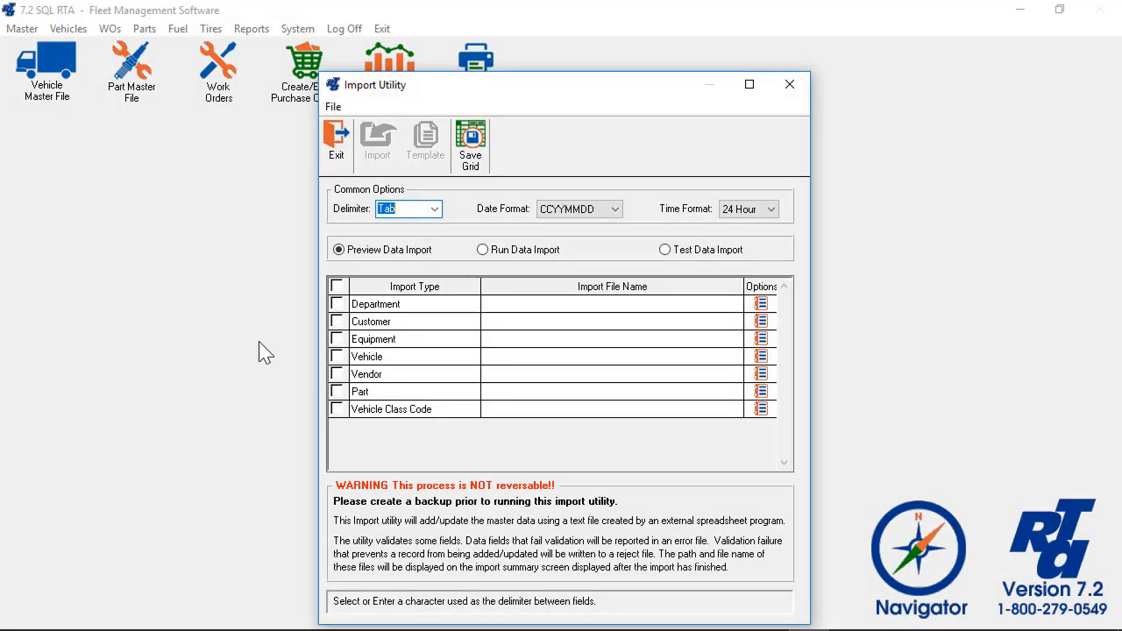
- Point the Equipment import at C:\Temp\00635-Equipment.txt, preview its two records, and choose Test Data Import
left_click(337, 339)
double_click(684, 347)
left_click(761, 338)
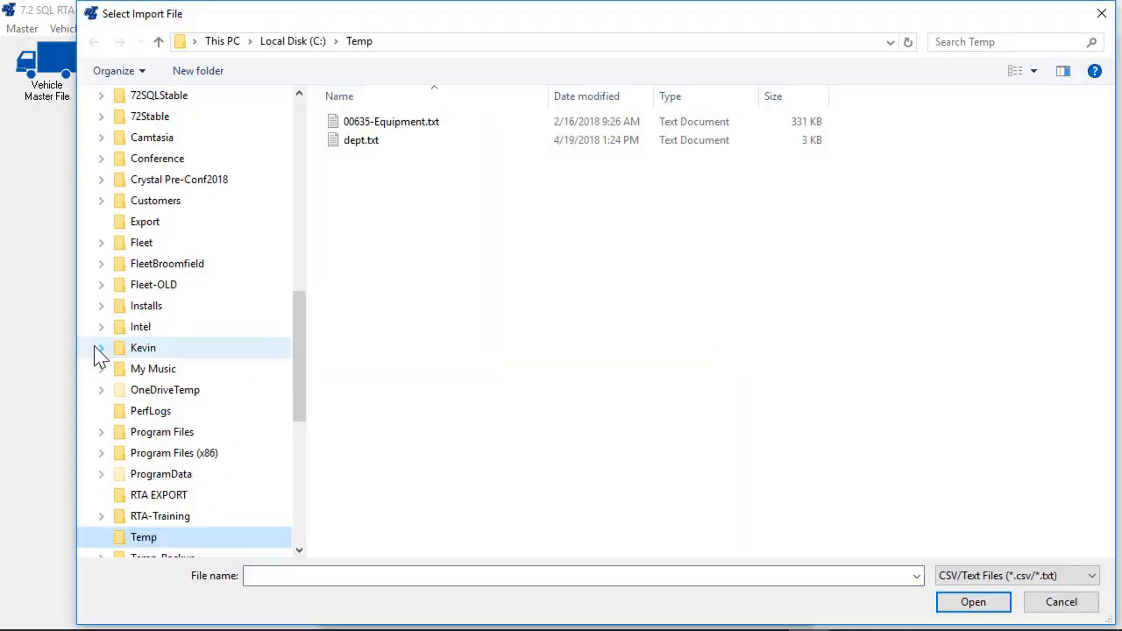
double_click(411, 123)
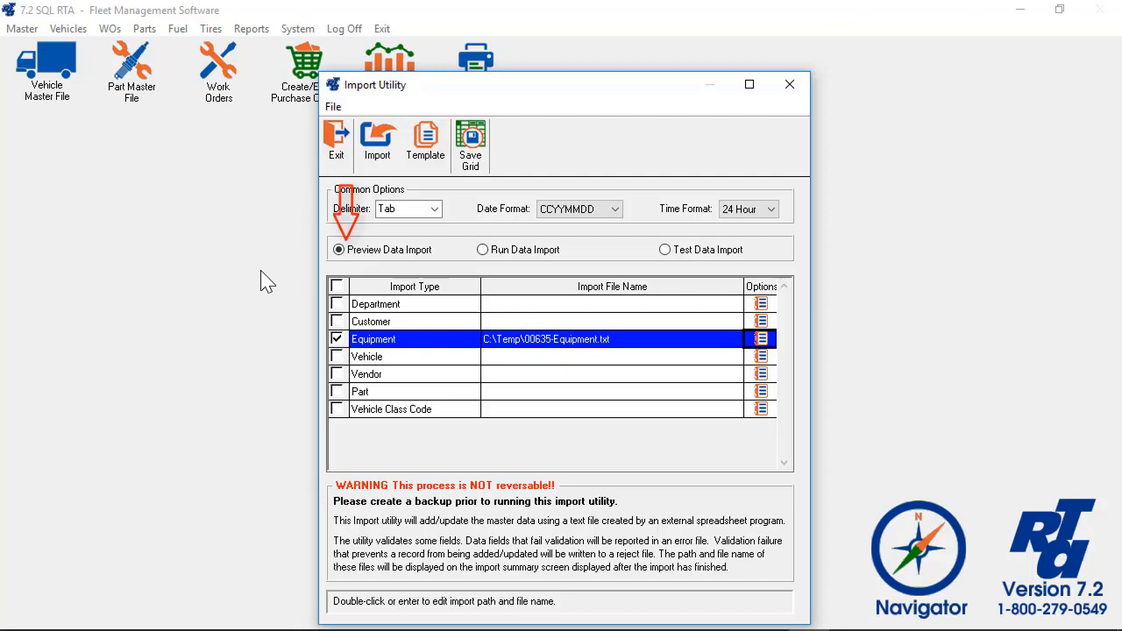
left_click(375, 150)
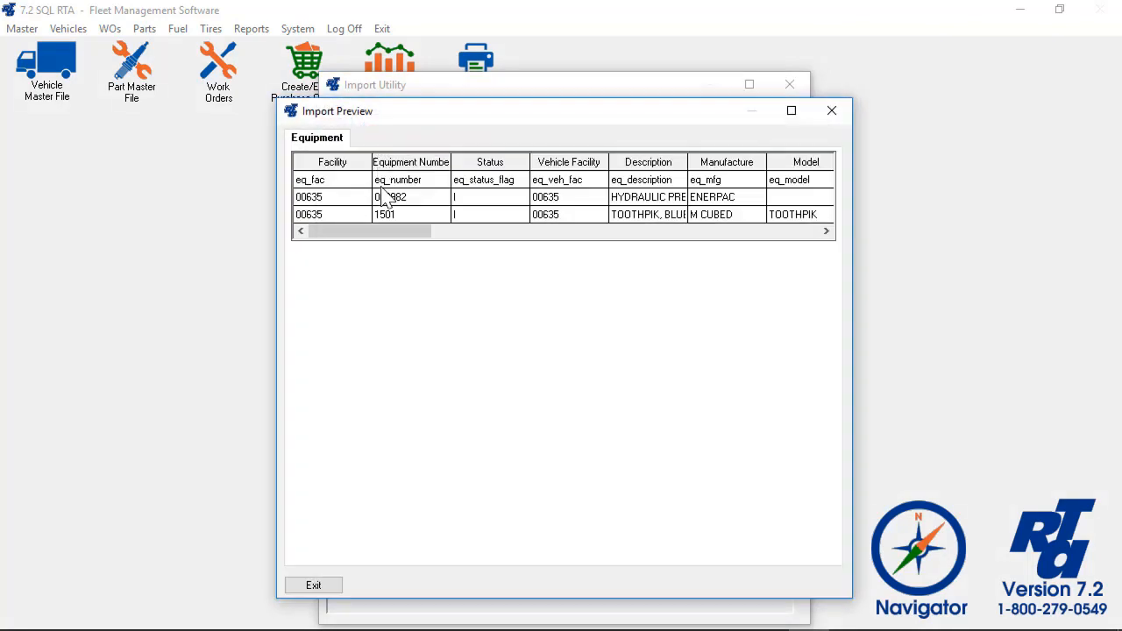
left_click_drag(384, 233, 368, 253)
left_click(308, 586)
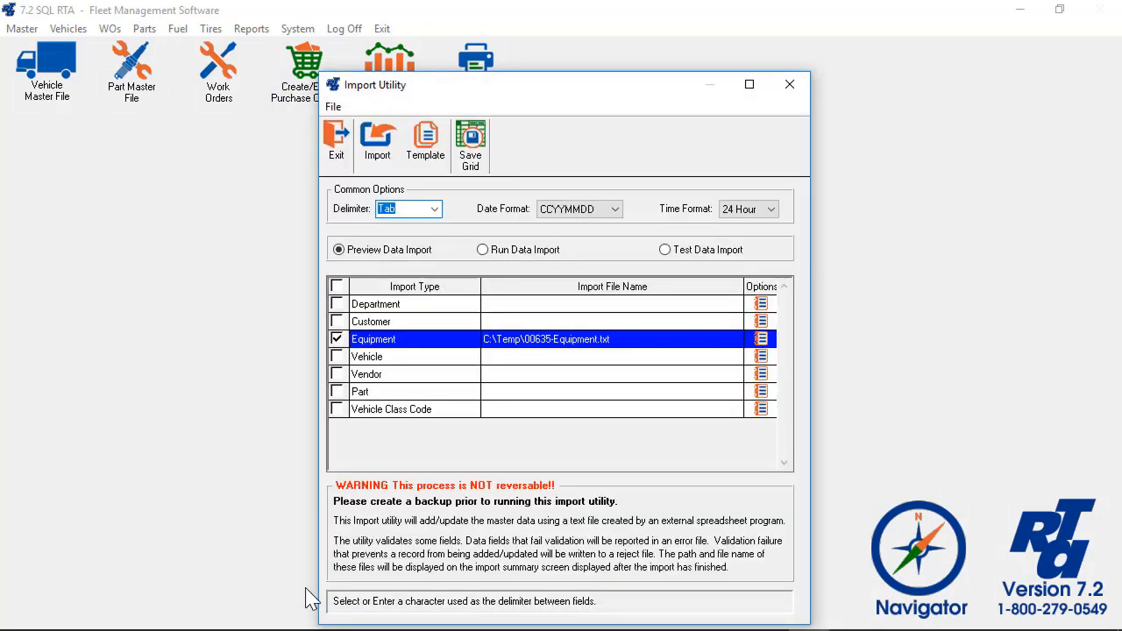
left_click(664, 251)
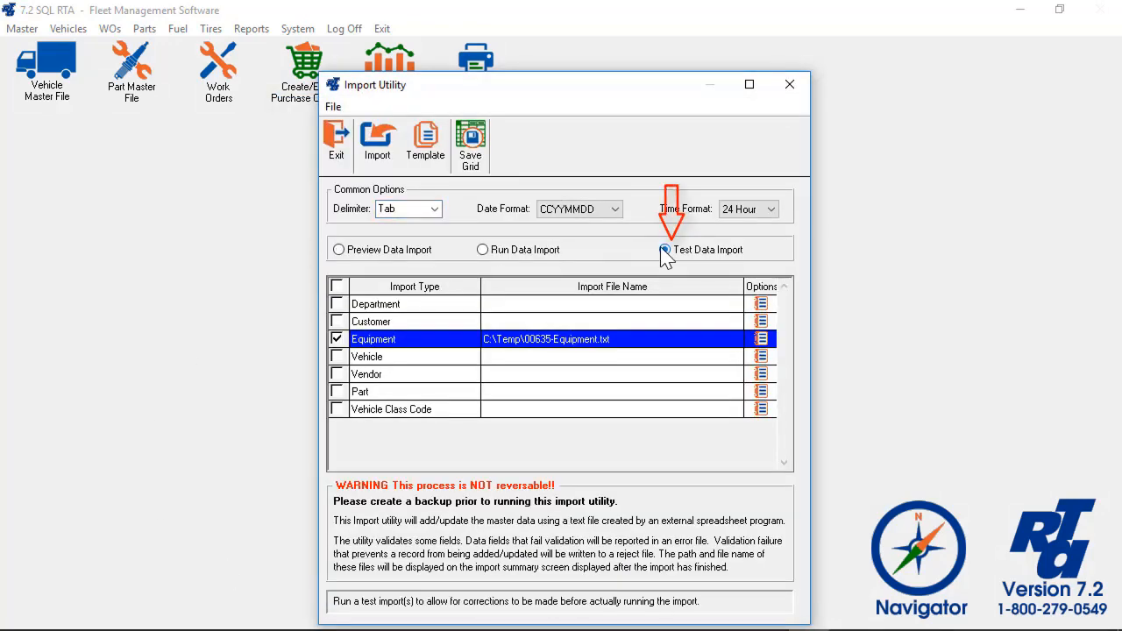
- Run the test import and open equipimport.err from C:\Temp maximized in Notepad
left_click(377, 145)
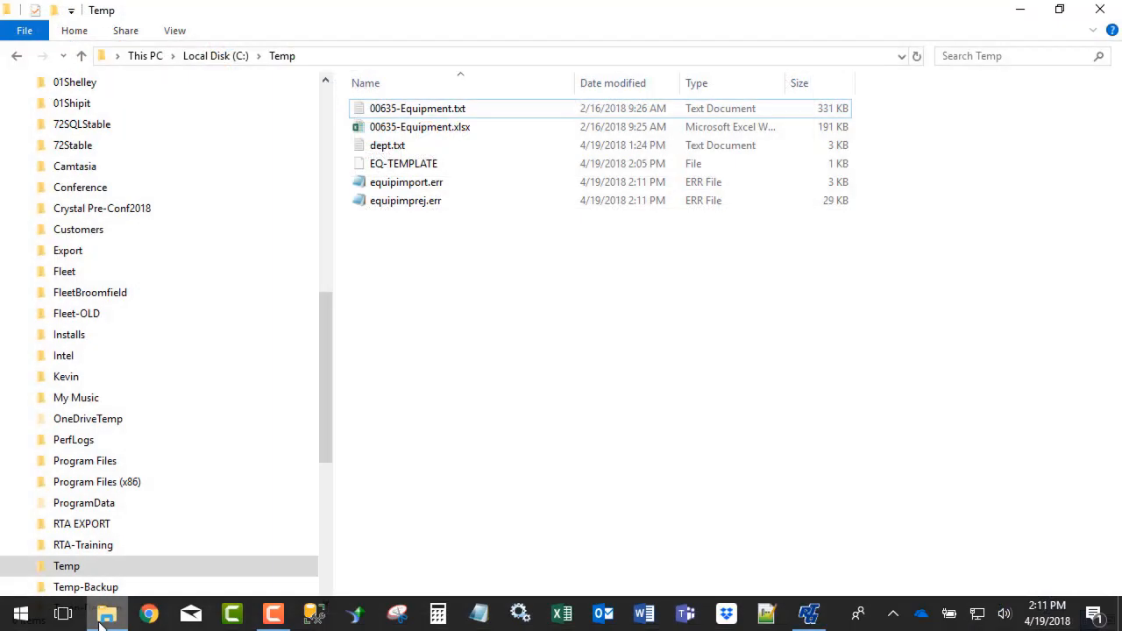
double_click(428, 185)
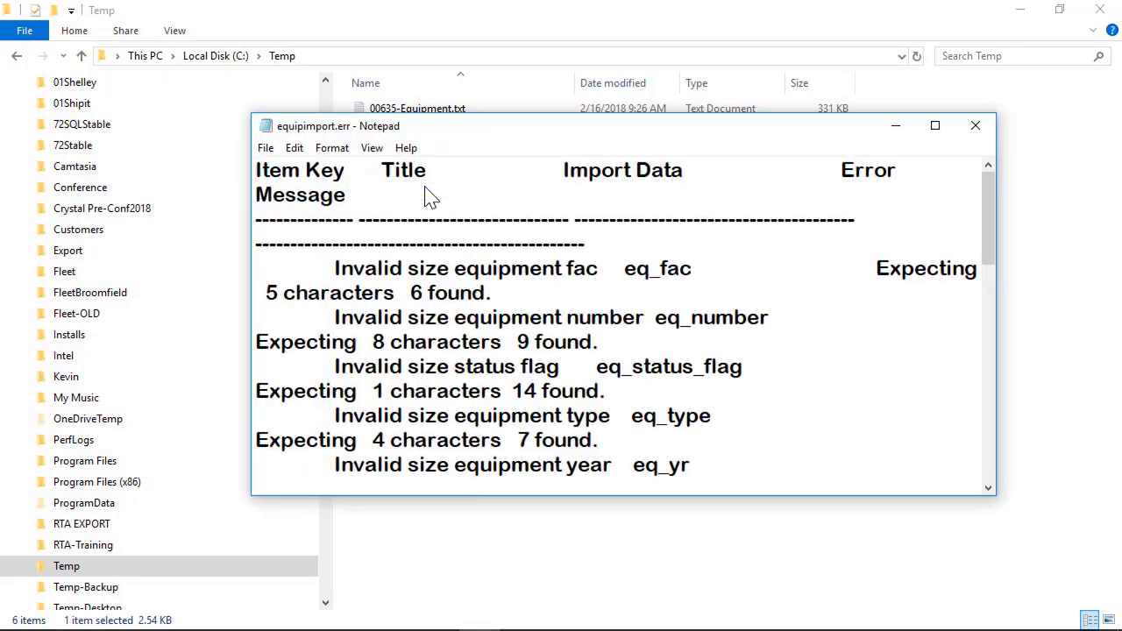
left_click(933, 126)
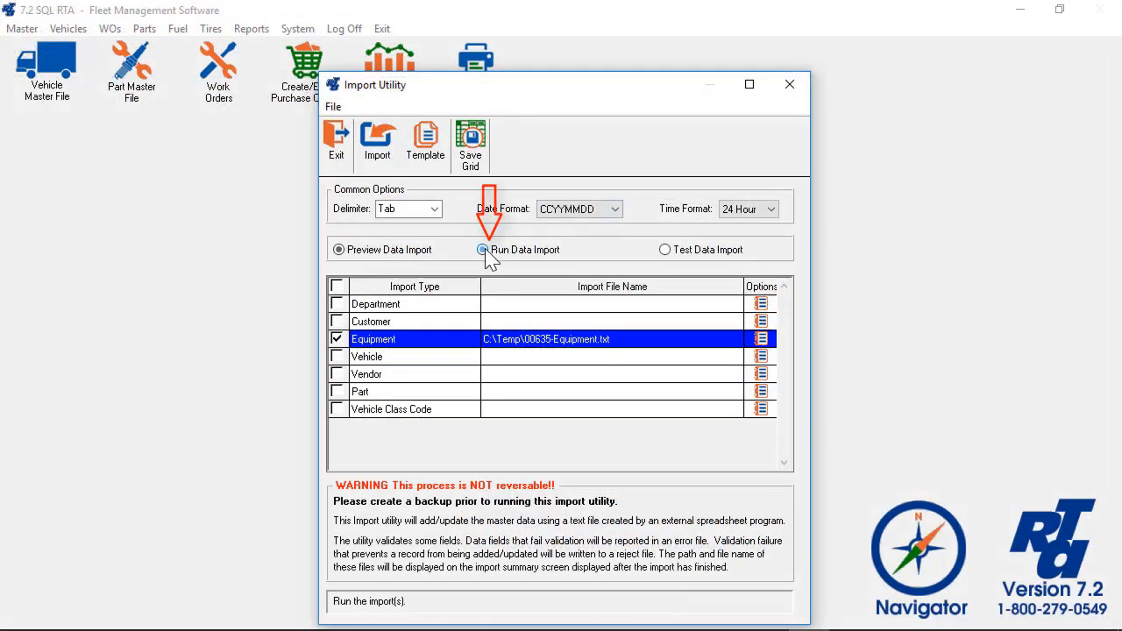
- Run the real Equipment import, review the records in Equipment File Maintenance, and confirm the import options
left_click(485, 251)
left_click(377, 140)
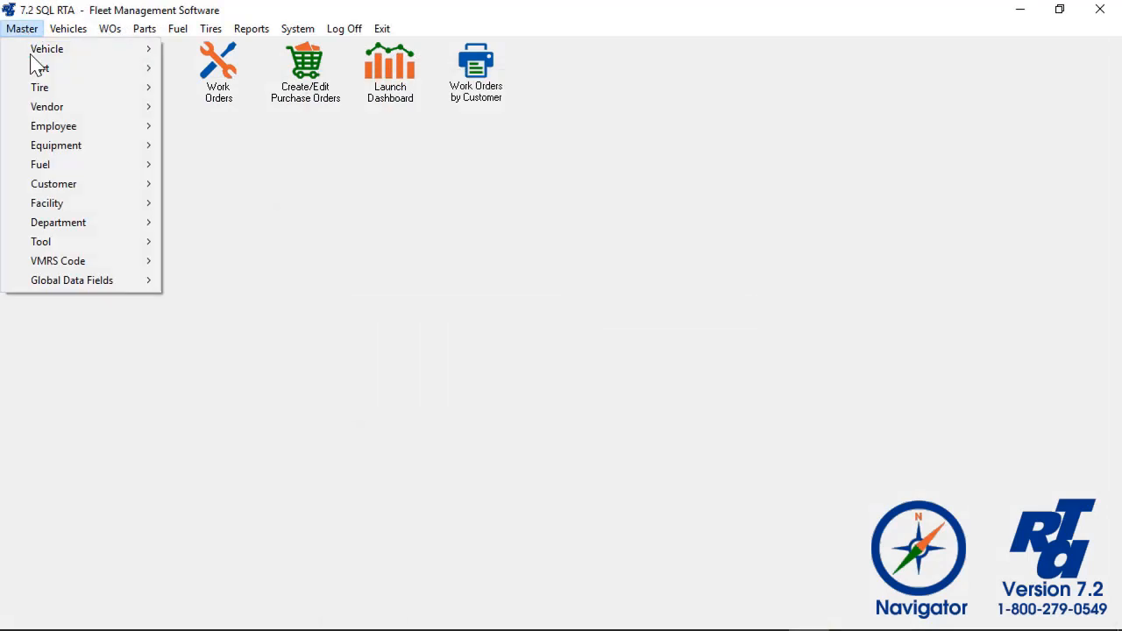
mouse_move(58, 145)
left_click(193, 145)
key("F1")
scroll(186, 145, "down", 15)
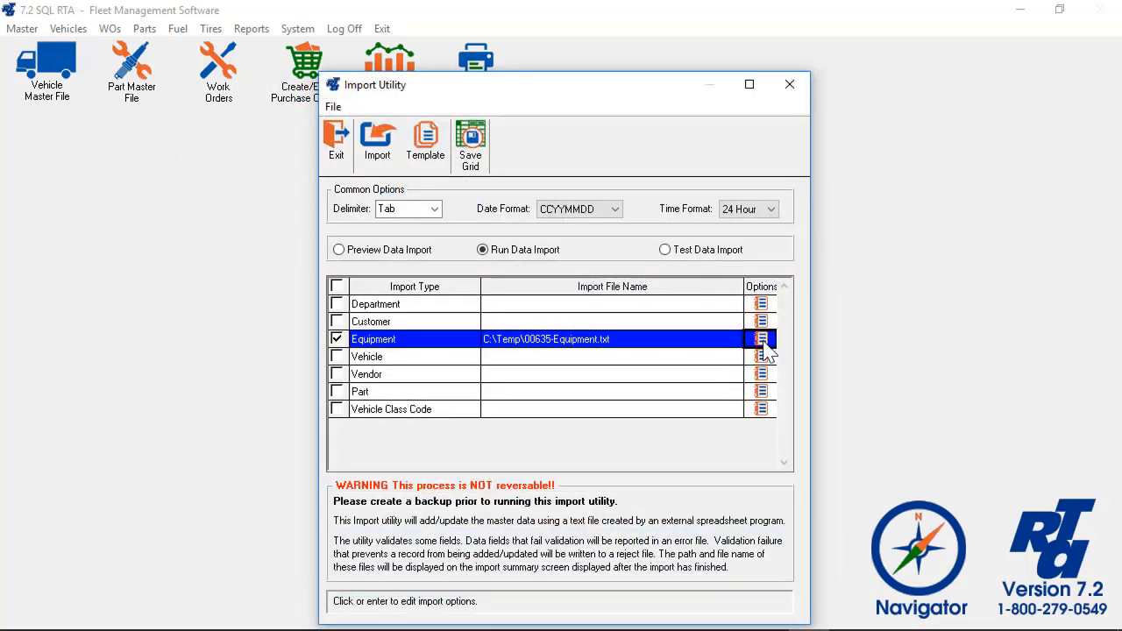
left_click(761, 340)
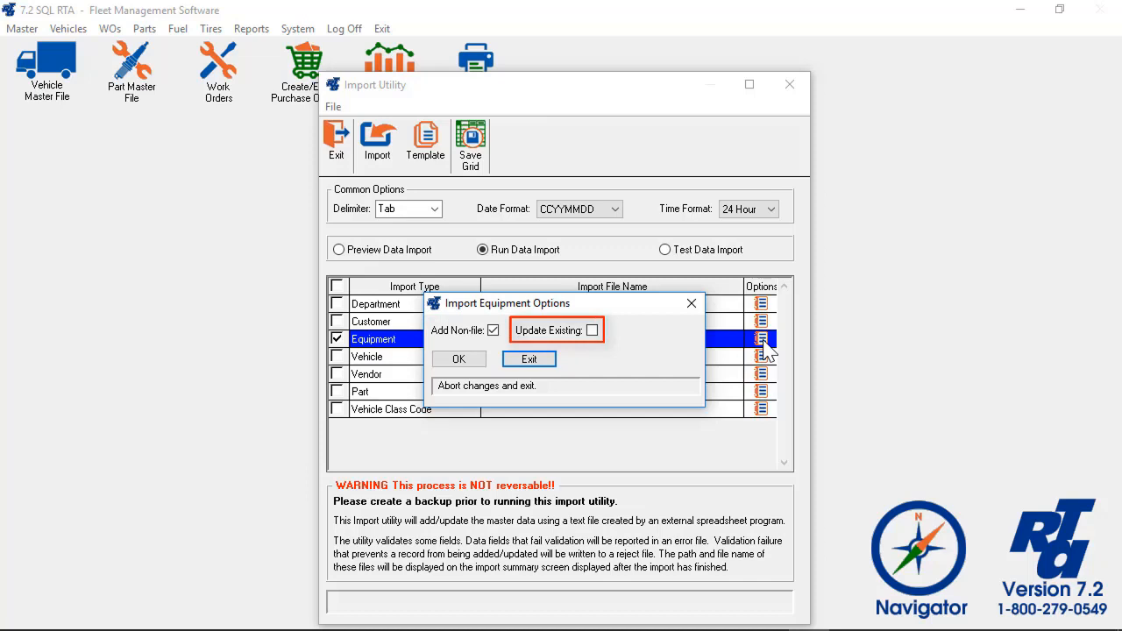
left_click(465, 360)
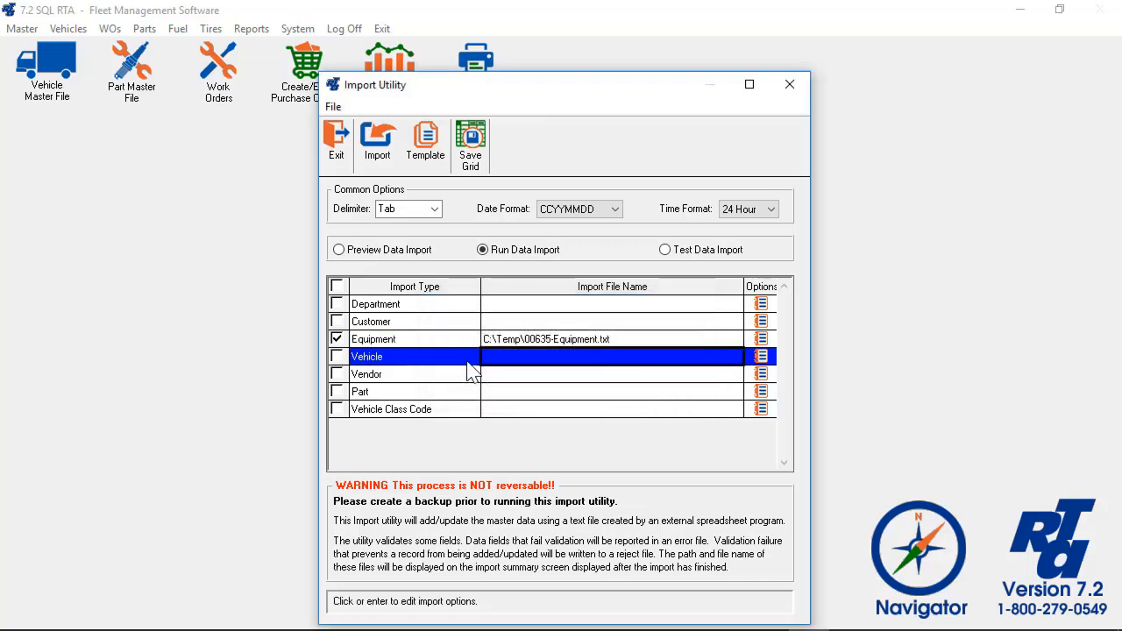